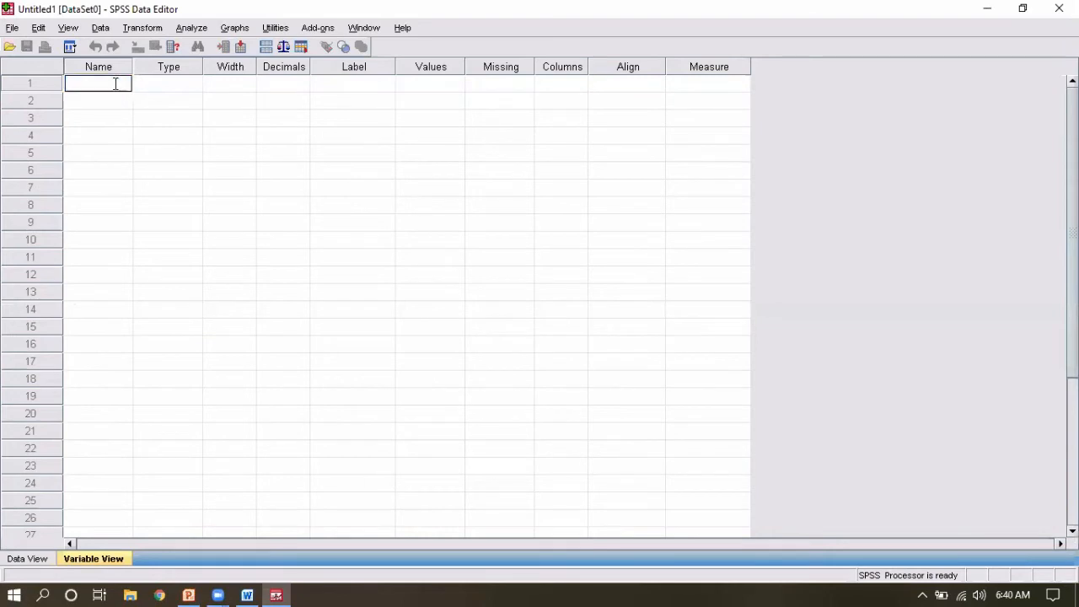
Define a numeric variable named sleep_time with a width of 8 and 0 decimals, checking the example slide's data.
type("slee")
left_click(186, 91)
left_click(221, 84)
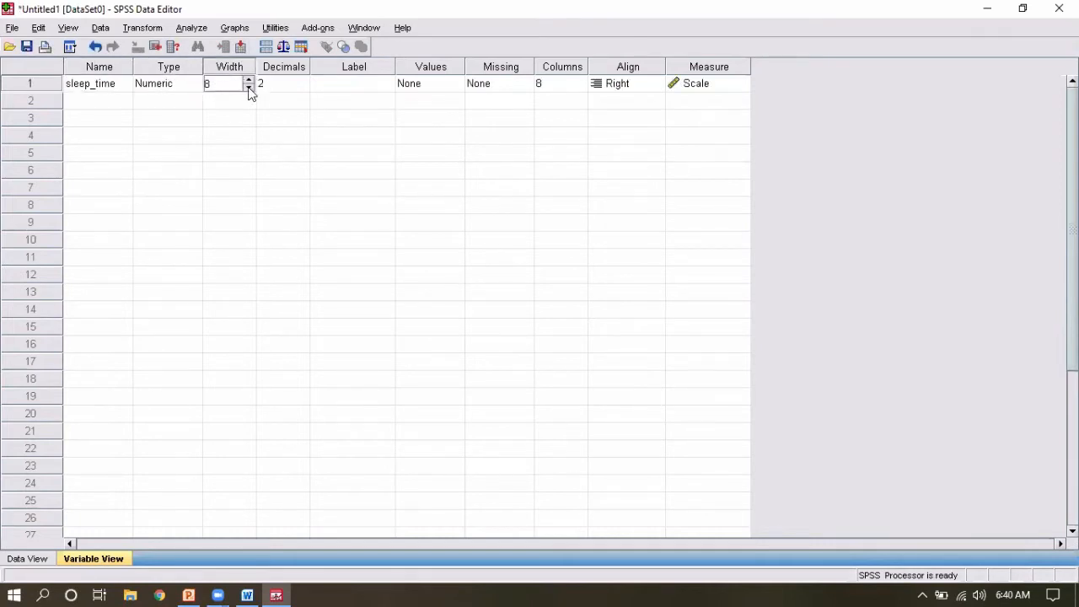
left_click(189, 595)
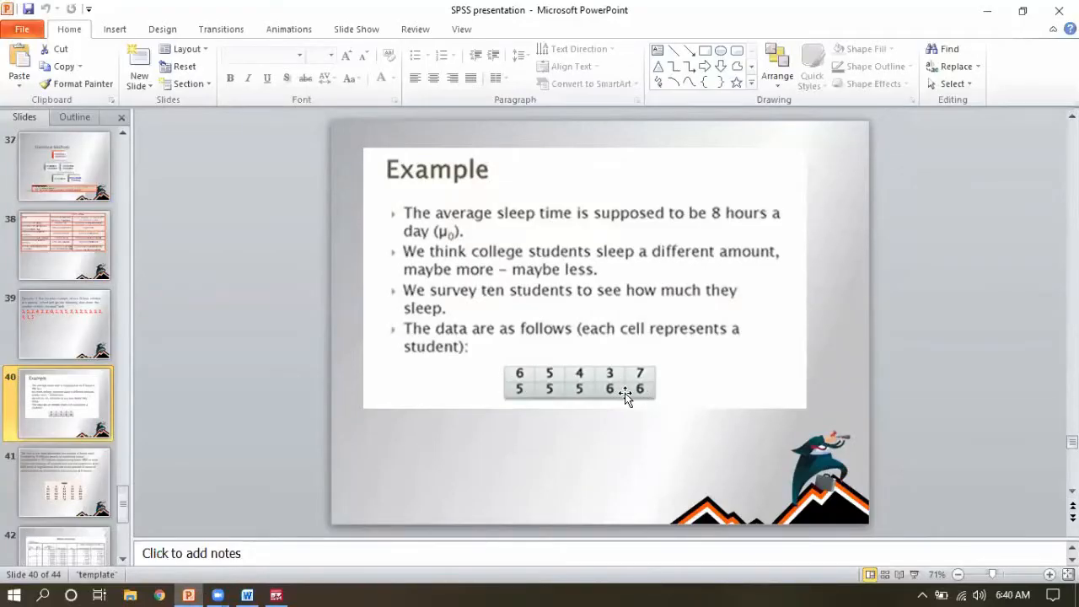
left_click(985, 12)
left_click(284, 82)
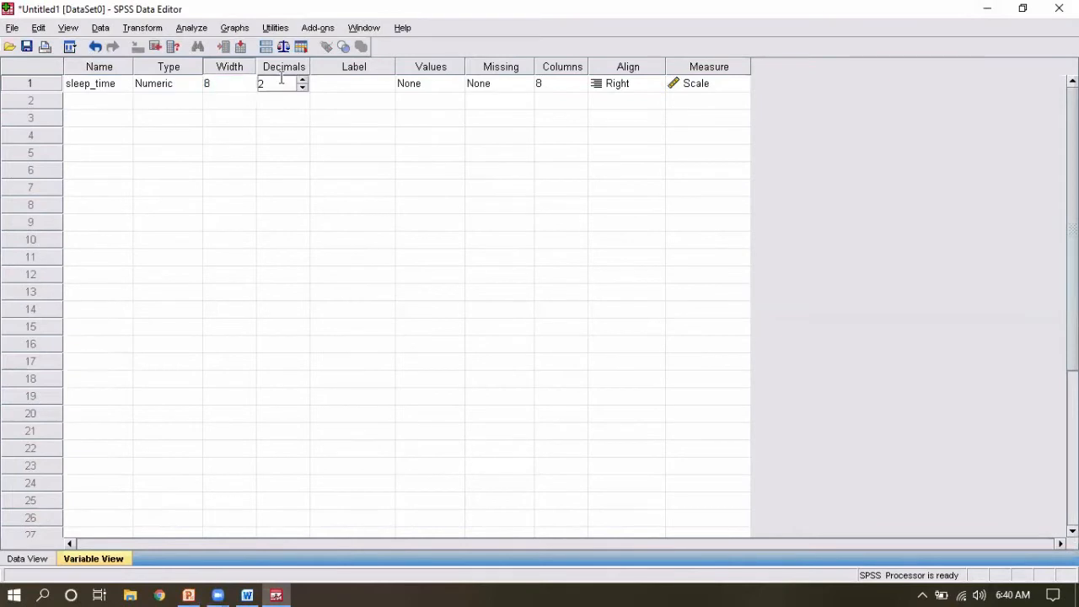
left_click(302, 88)
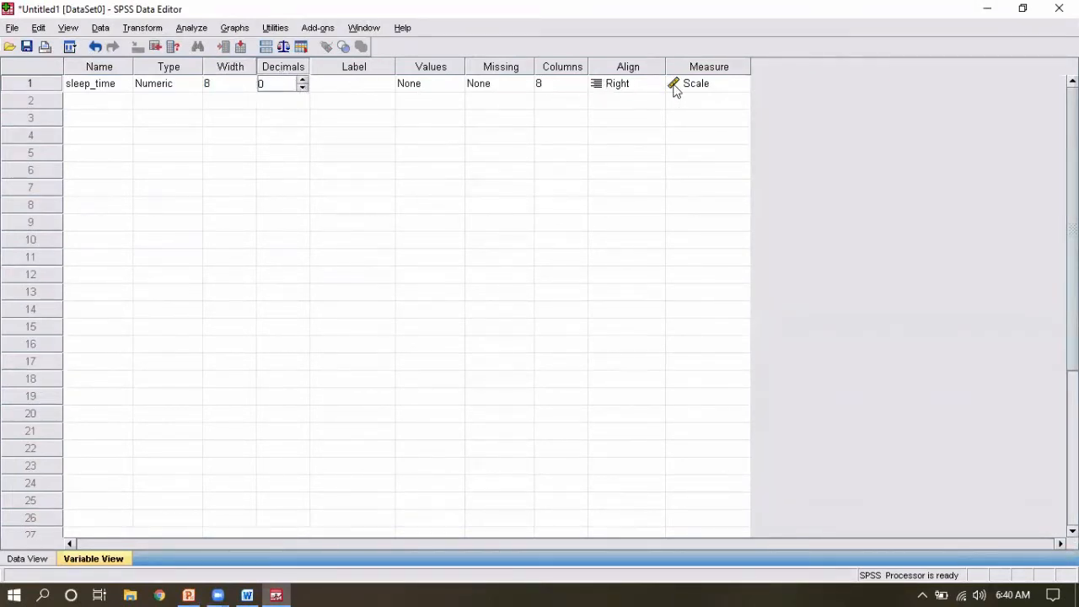
Enter 6, 5 and 4 from the example slide as the first three sleep_time values in the data sheet.
left_click(43, 561)
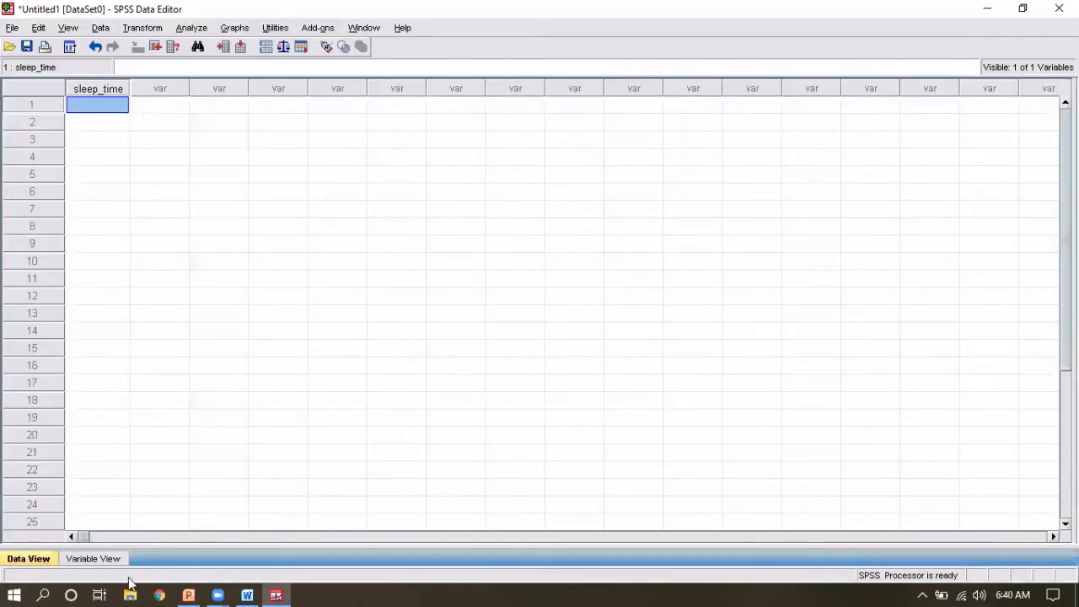
left_click(188, 590)
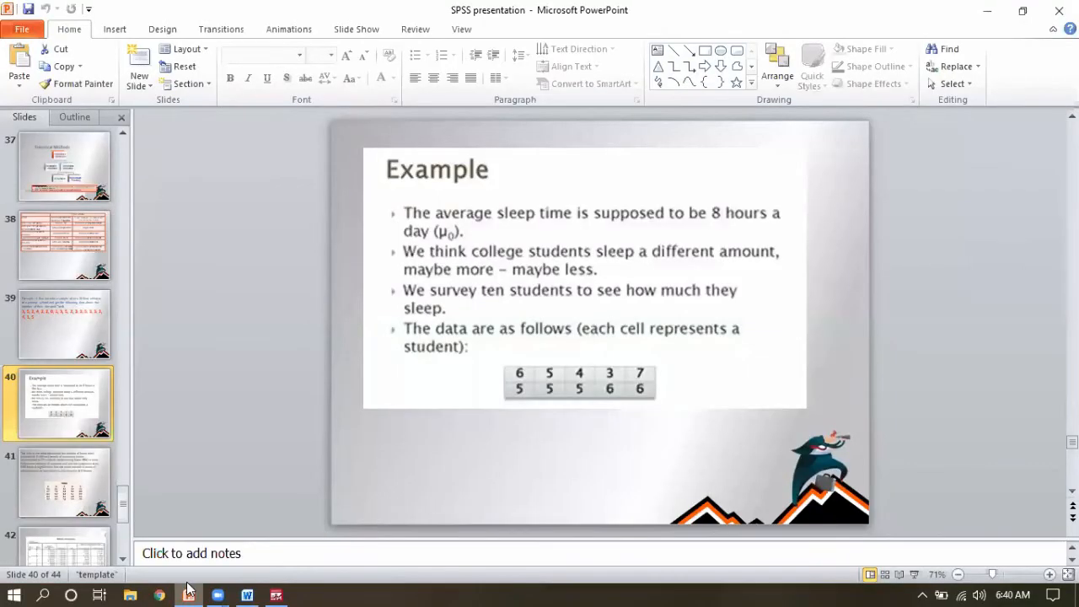
left_click(189, 590)
double_click(101, 105)
type("6")
key("Return")
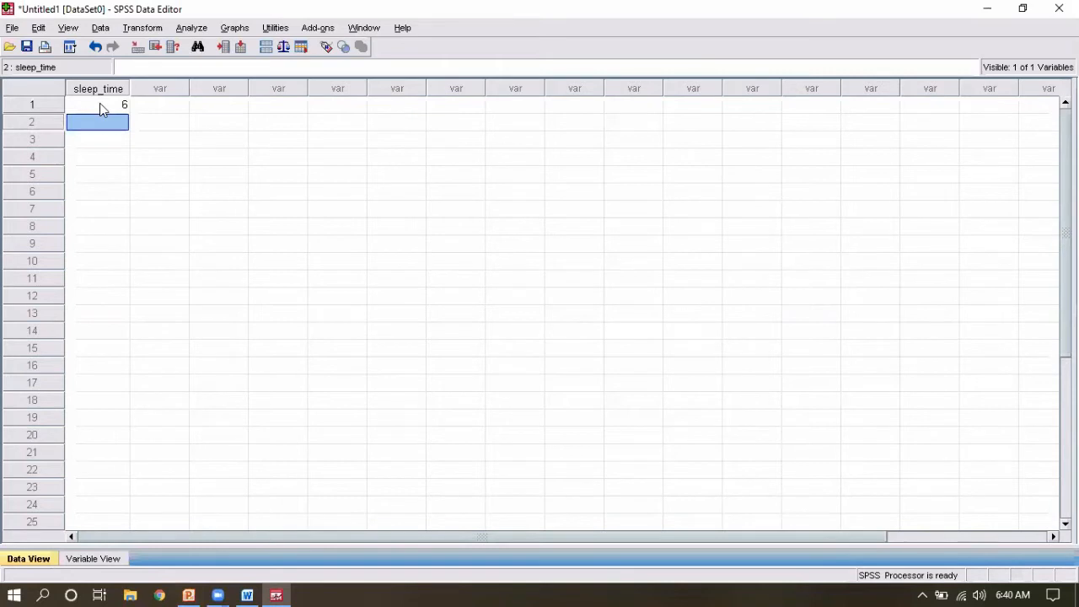
type("5")
key("Return")
type("4")
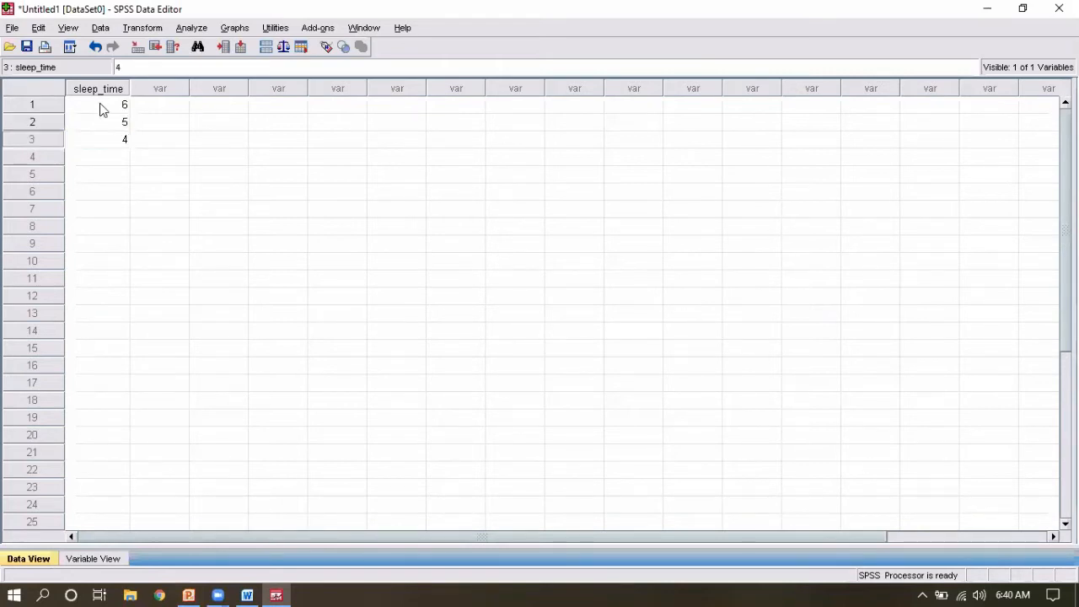
Check the example slide and enter 3 and 7 as sleep_time values for cases 4 and 5.
left_click(191, 594)
left_click(189, 593)
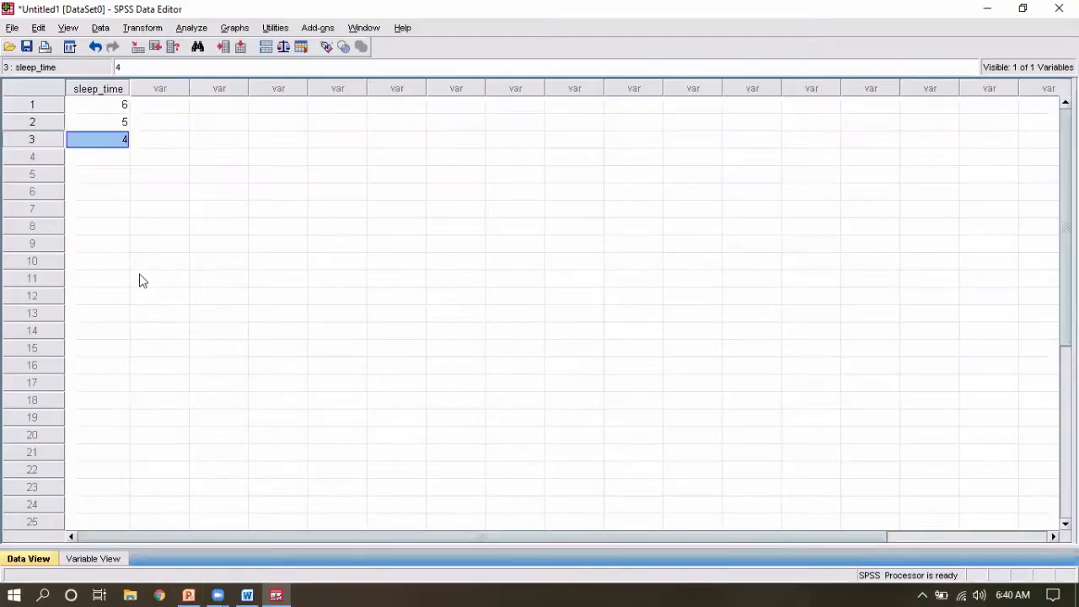
left_click(120, 162)
type("3")
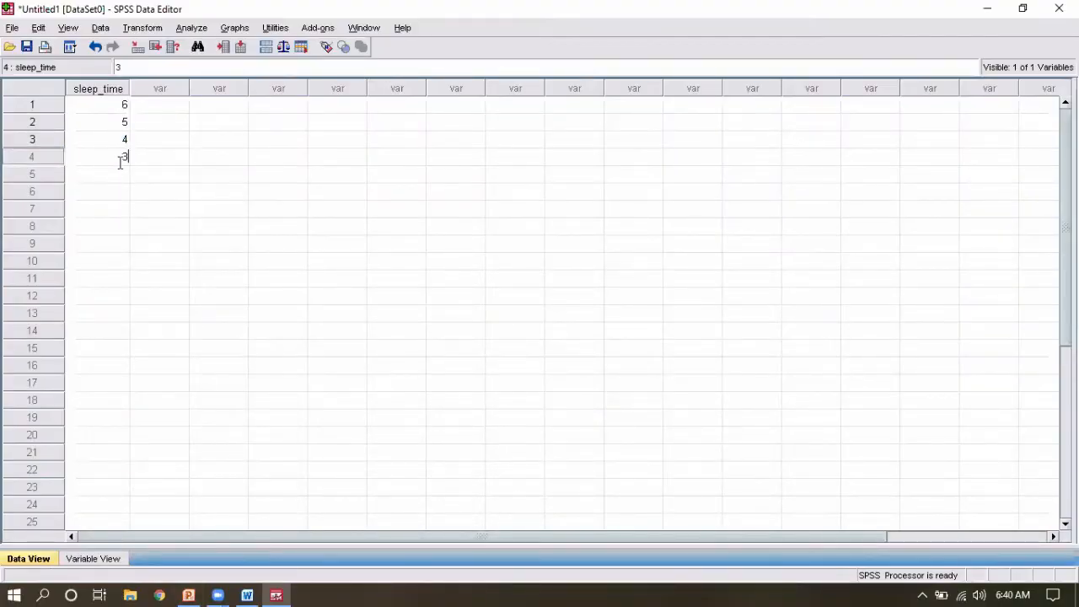
left_click(123, 171)
type("7")
Enter the slide's second row of data, 5, 5, 5, 6 and 6, as sleep_time values for cases 6 to 10.
left_click(189, 594)
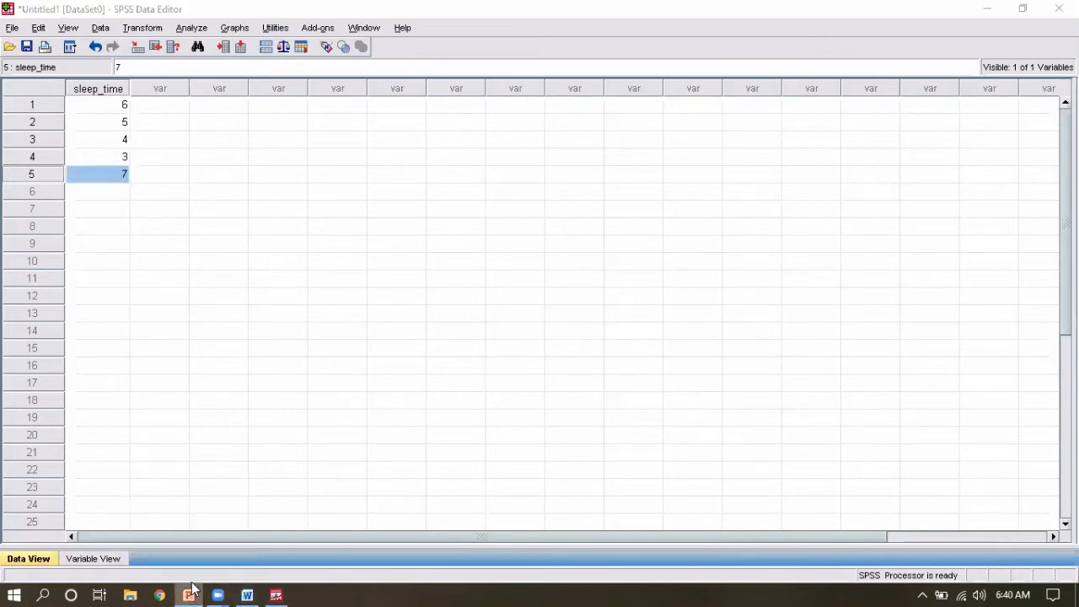
left_click(190, 594)
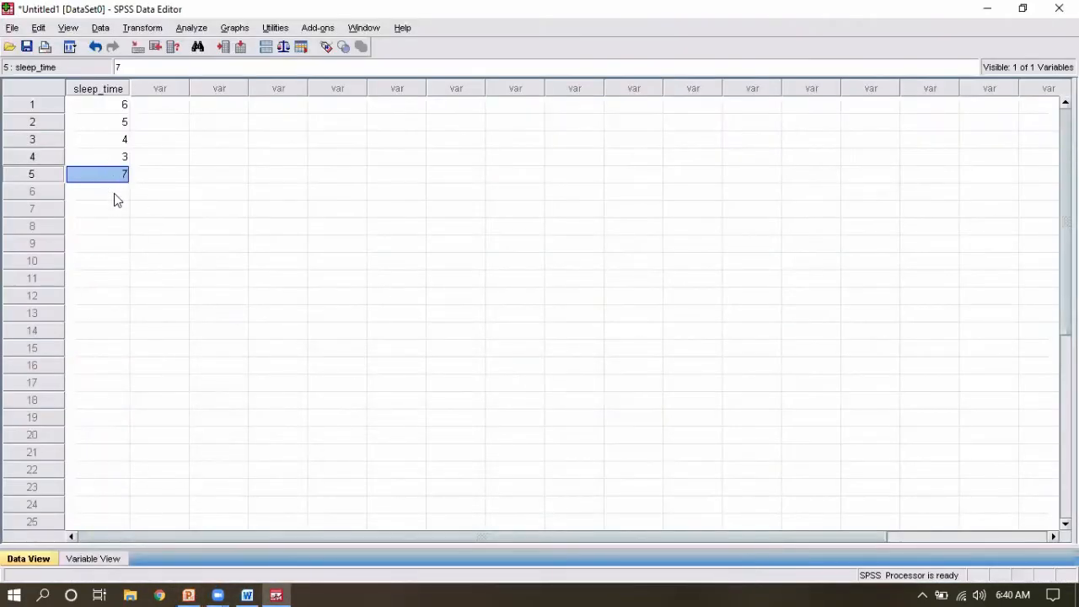
left_click(116, 191)
type("5")
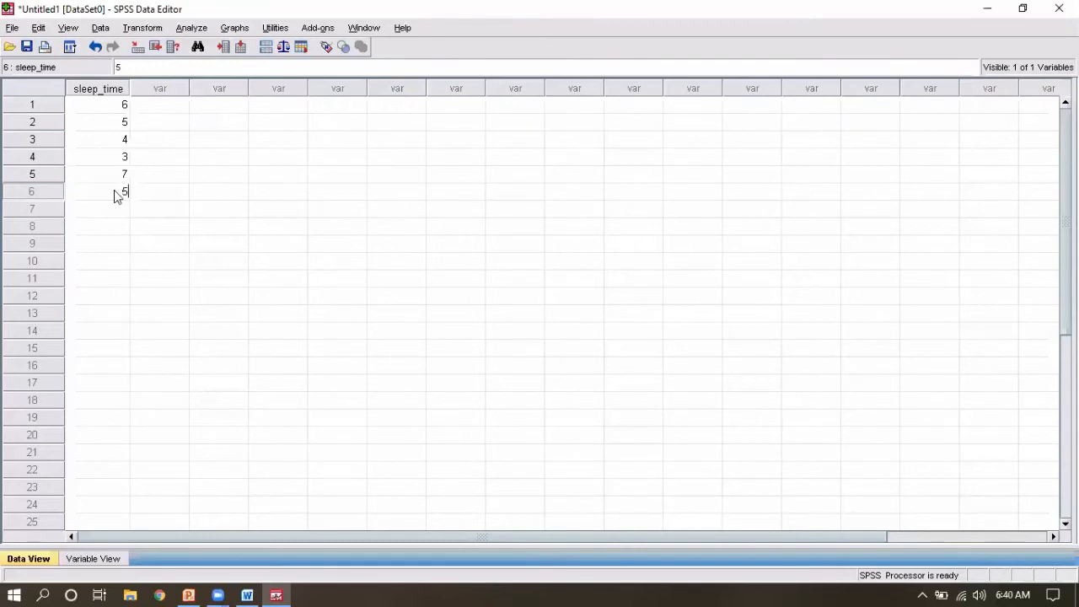
key("Return")
type("5")
key("Return")
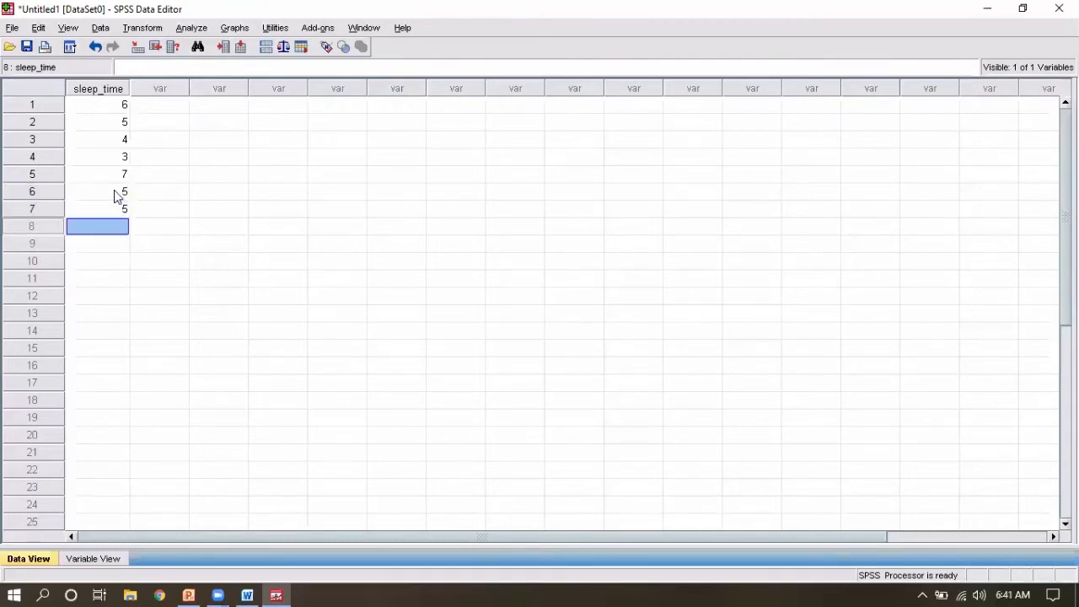
type("5")
key("Return")
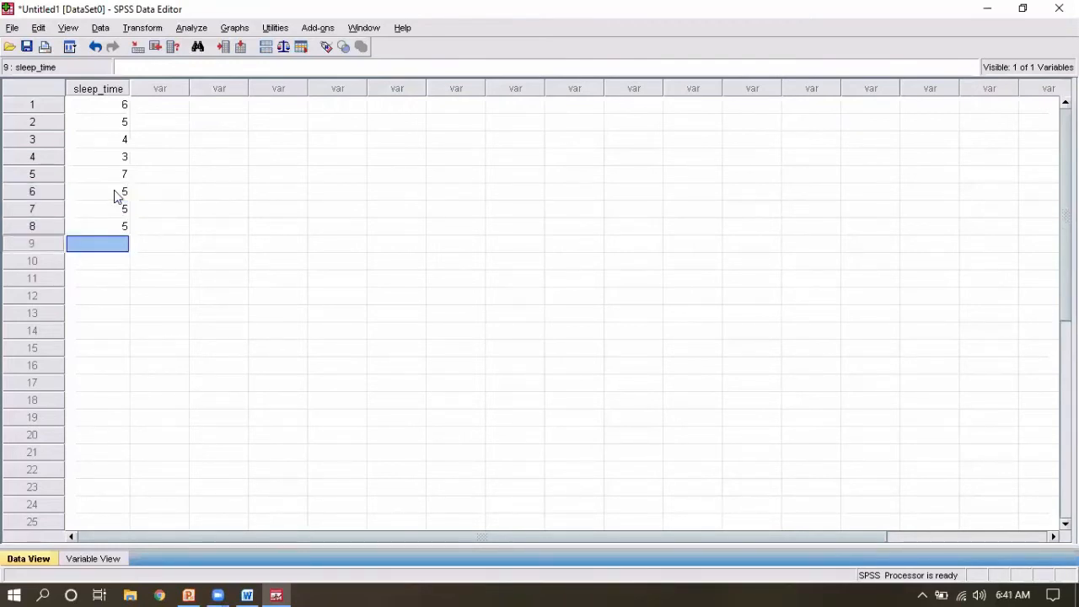
type("6")
key("Return")
type("6")
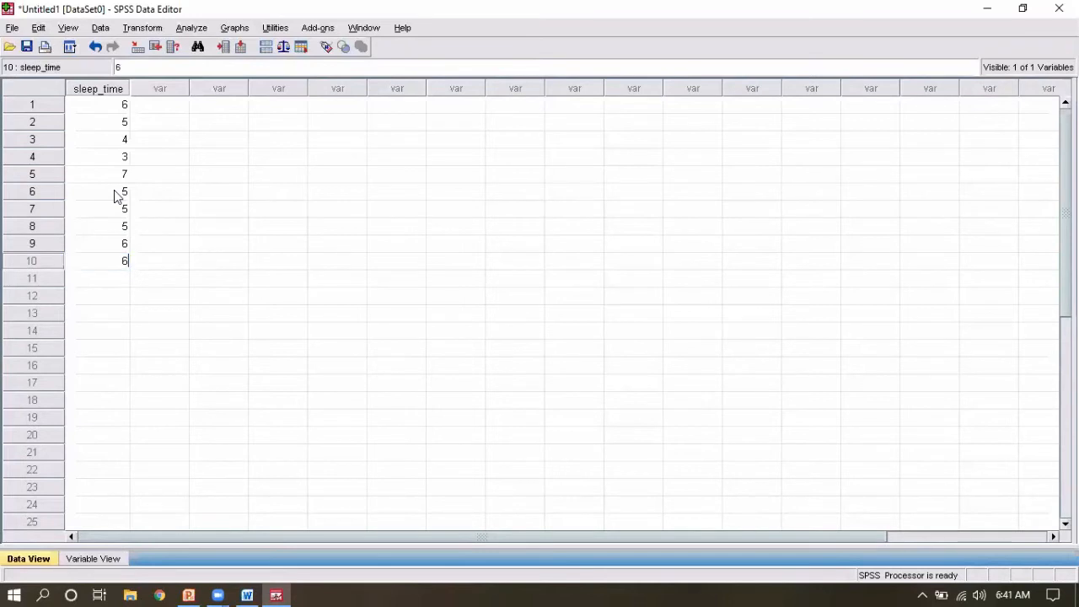
left_click(234, 215)
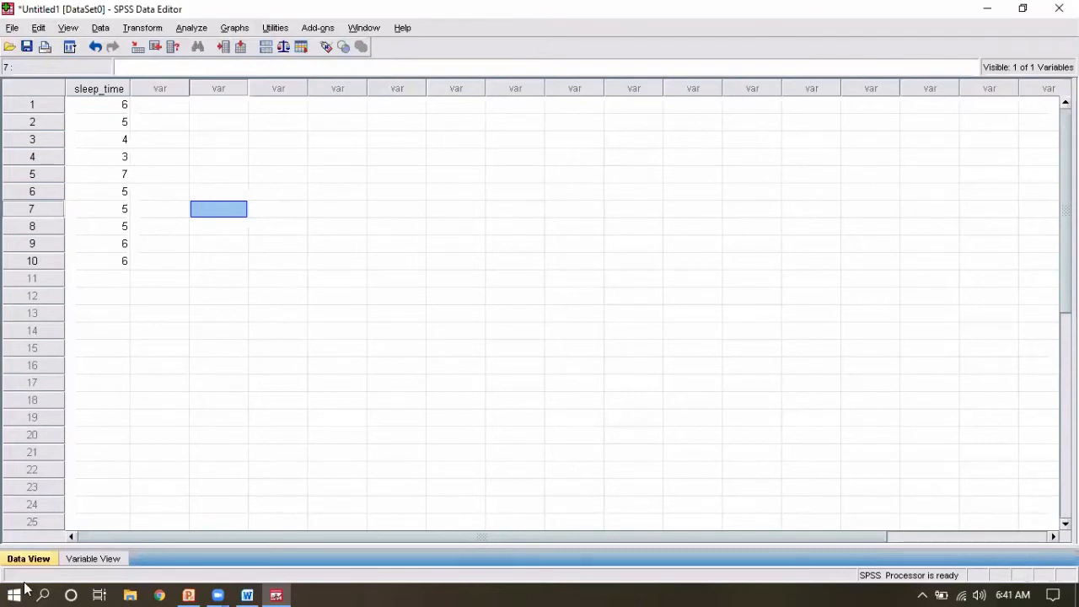
left_click(84, 559)
left_click(165, 190)
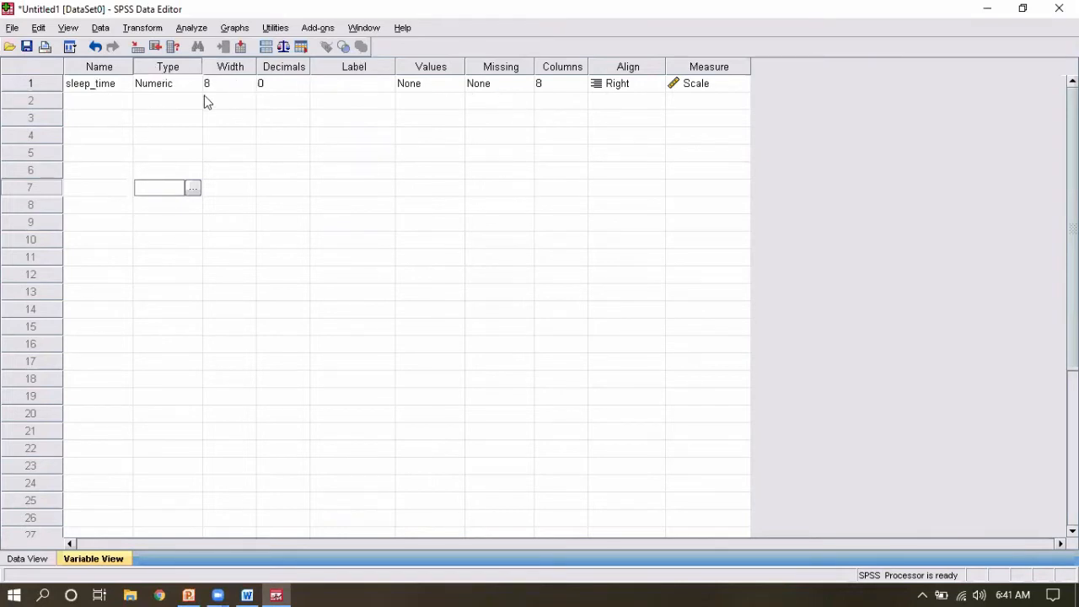
left_click(34, 559)
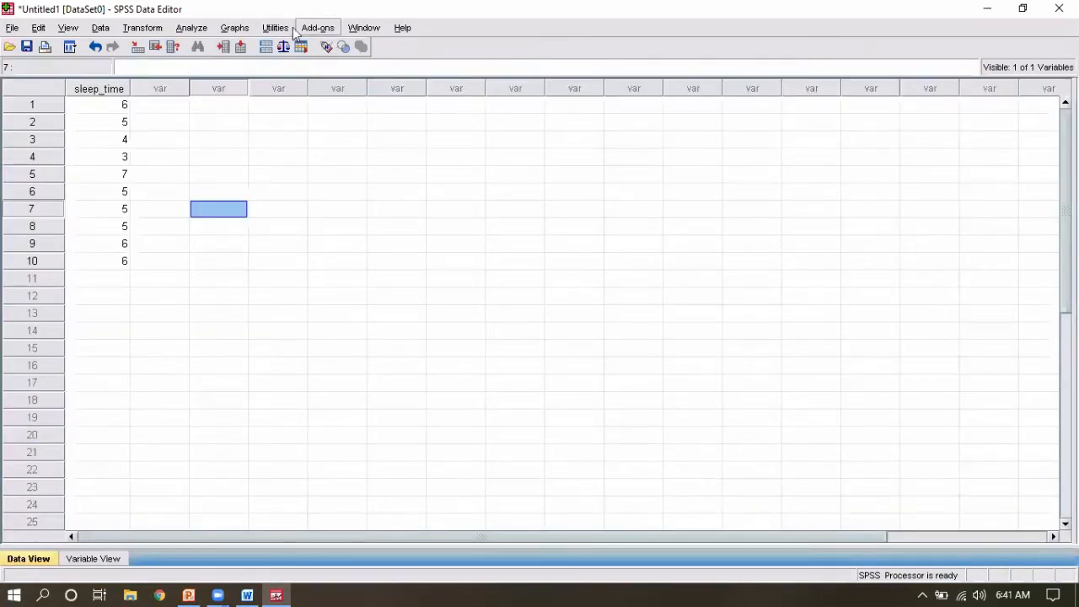
Start a One-Sample T Test and assign sleep_time as the test variable.
left_click(200, 30)
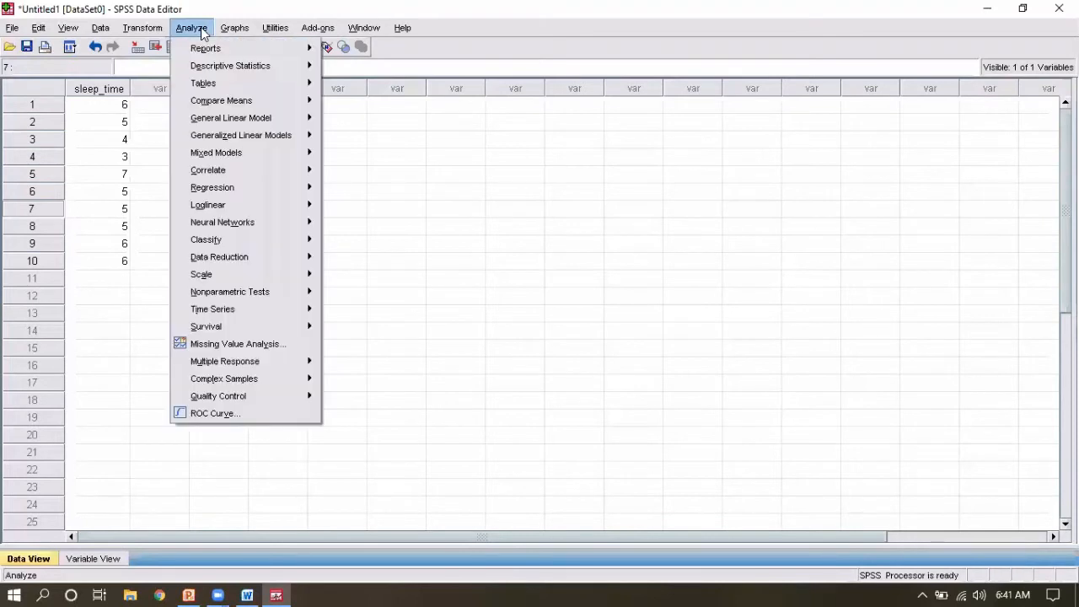
mouse_move(217, 101)
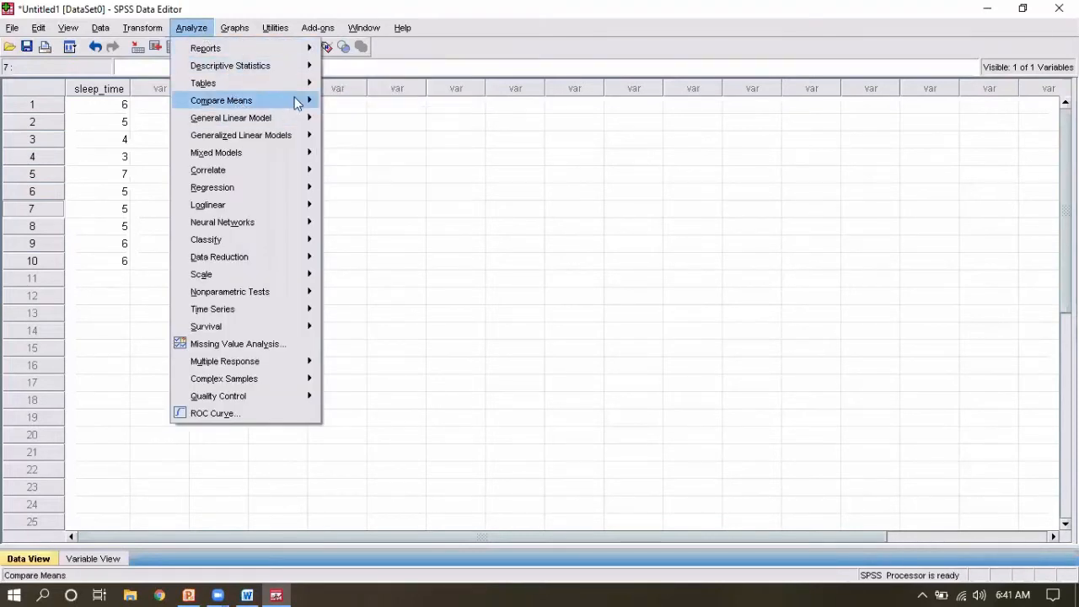
left_click(333, 115)
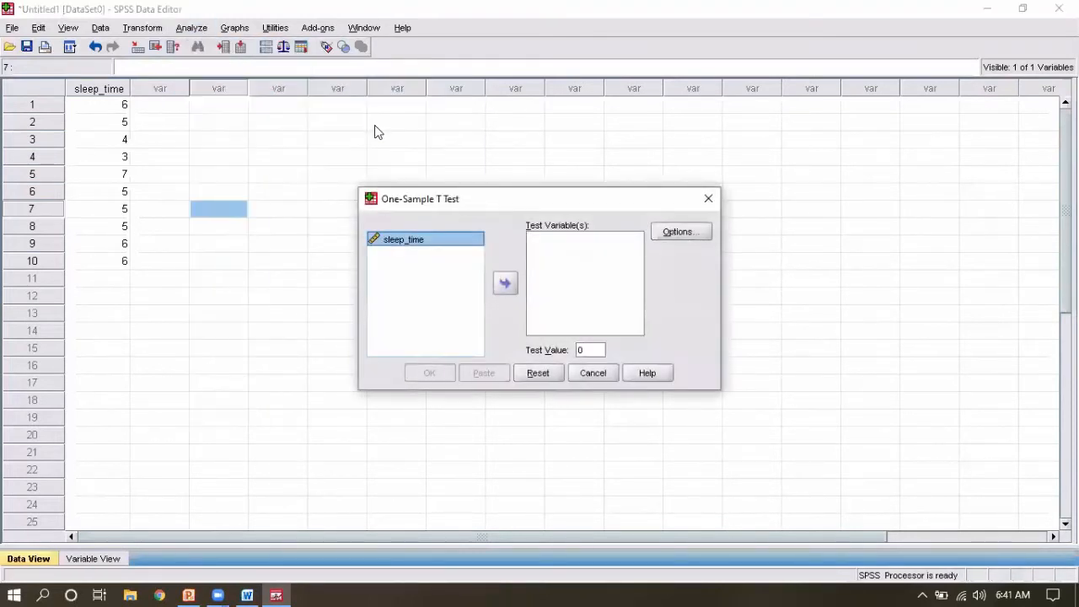
left_click(505, 284)
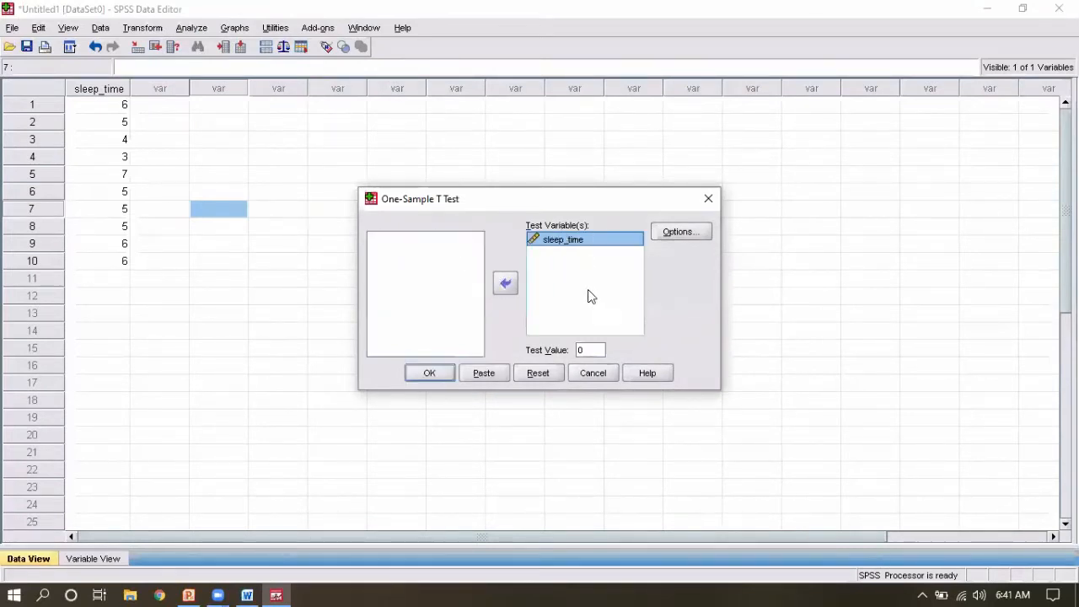
Set the test value to 8, the average sleep time given on the example slide, and run the t-test.
left_click(590, 350)
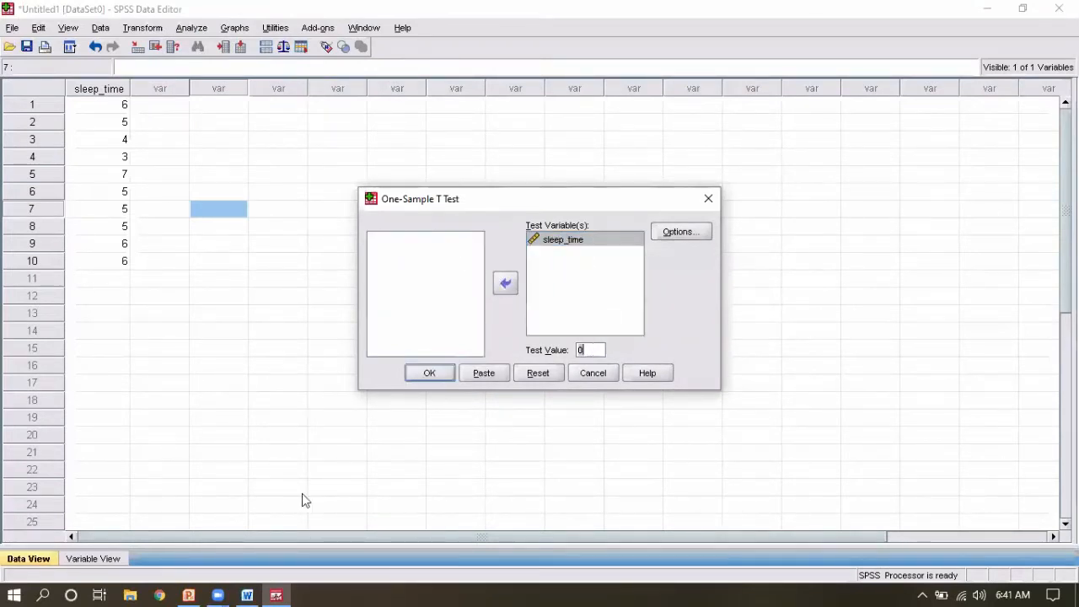
left_click(189, 596)
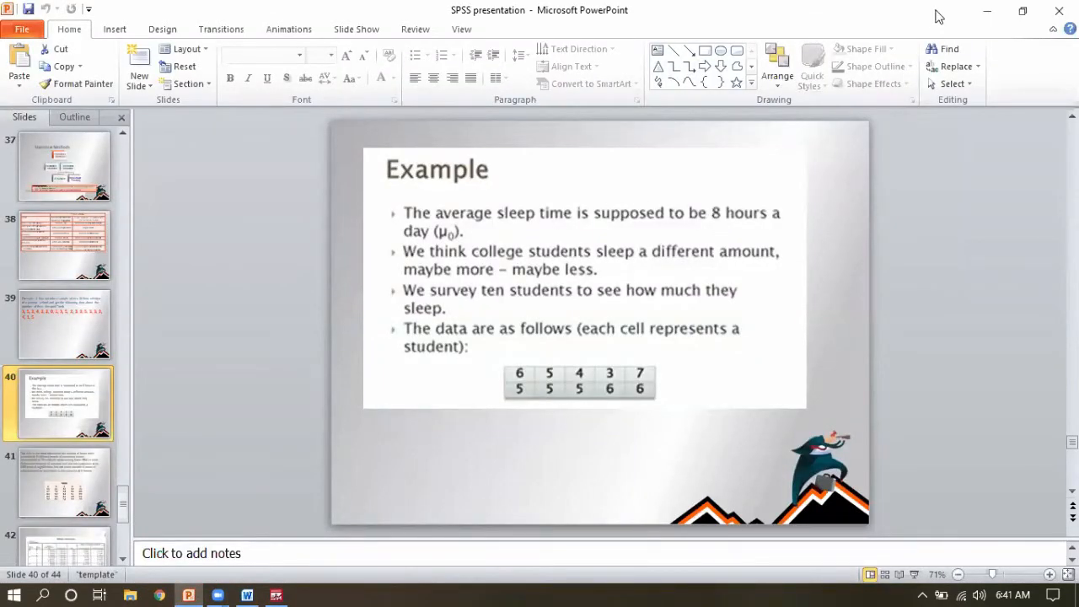
left_click(985, 10)
key("BackSpace")
type("8")
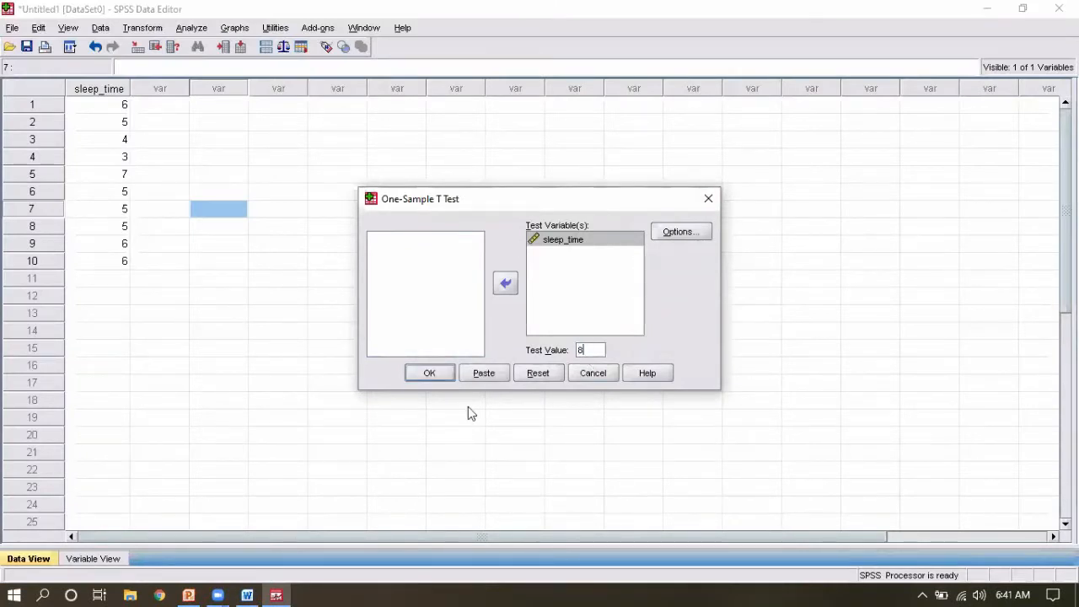
left_click(436, 375)
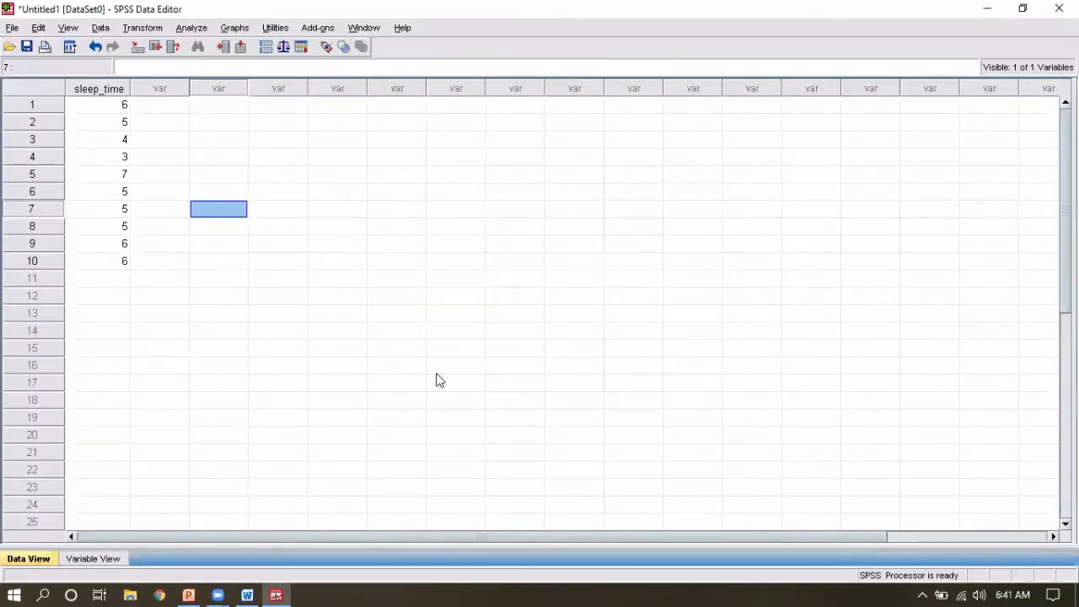
Examine the One-Sample Test output table for sleep_time, focusing on its two-tailed significance.
right_click(577, 258)
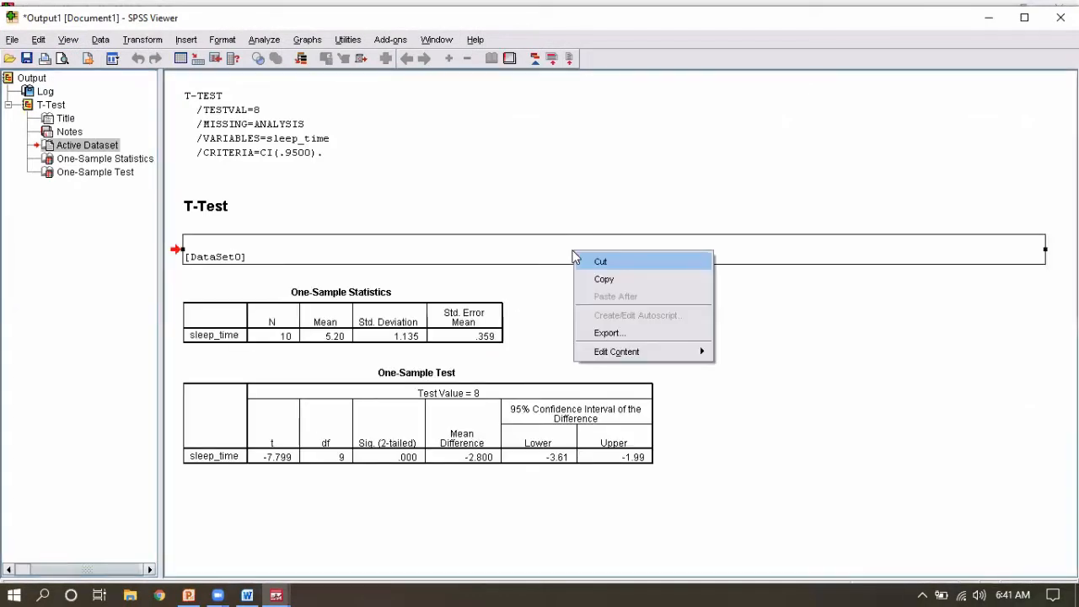
right_click(786, 321)
left_click(635, 371)
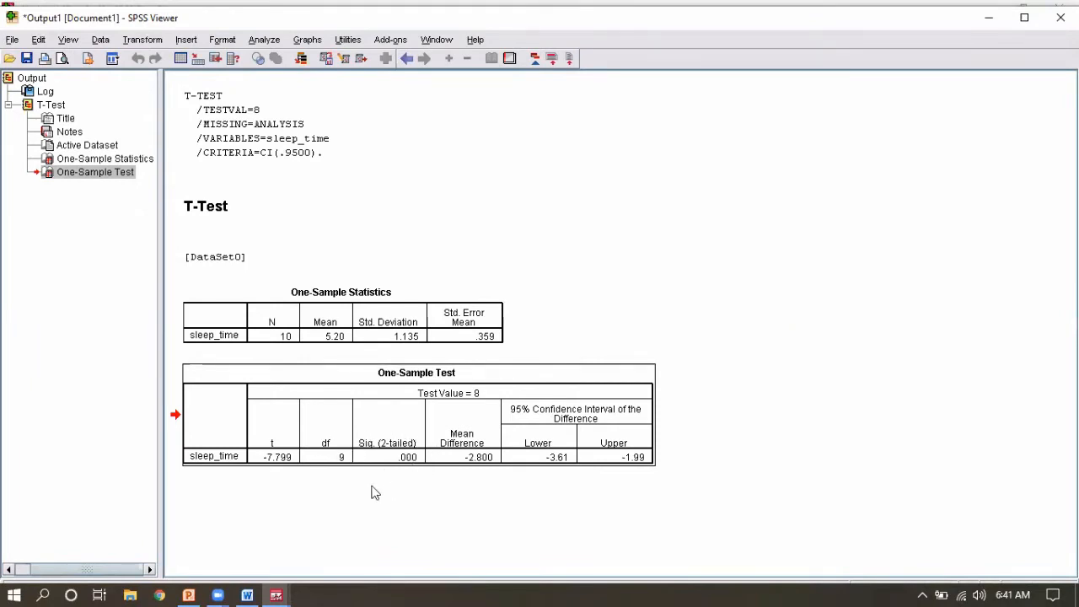
right_click(391, 462)
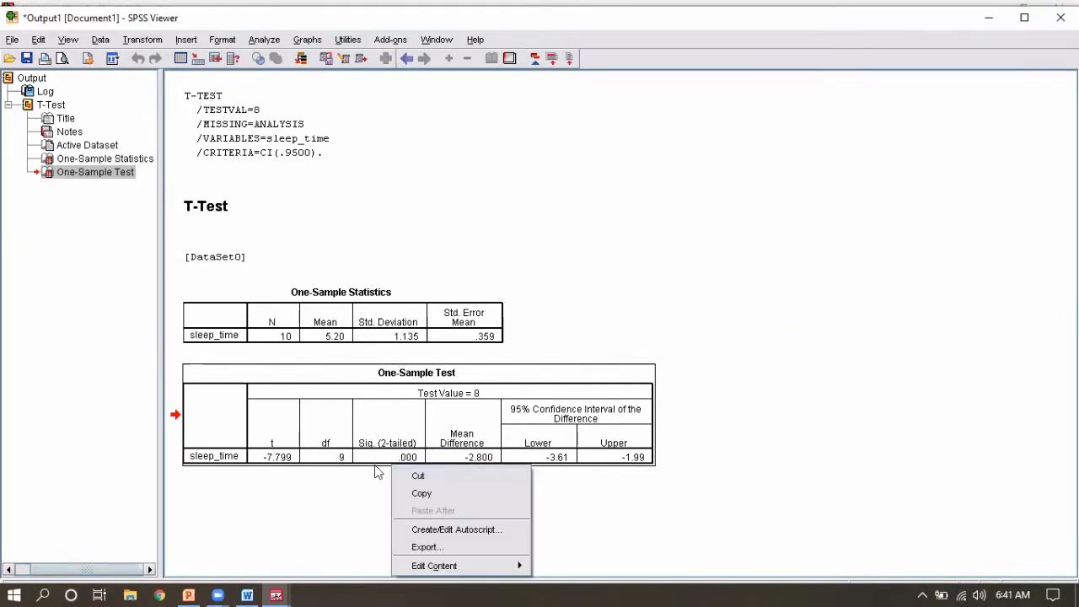
right_click(369, 432)
left_click(403, 406)
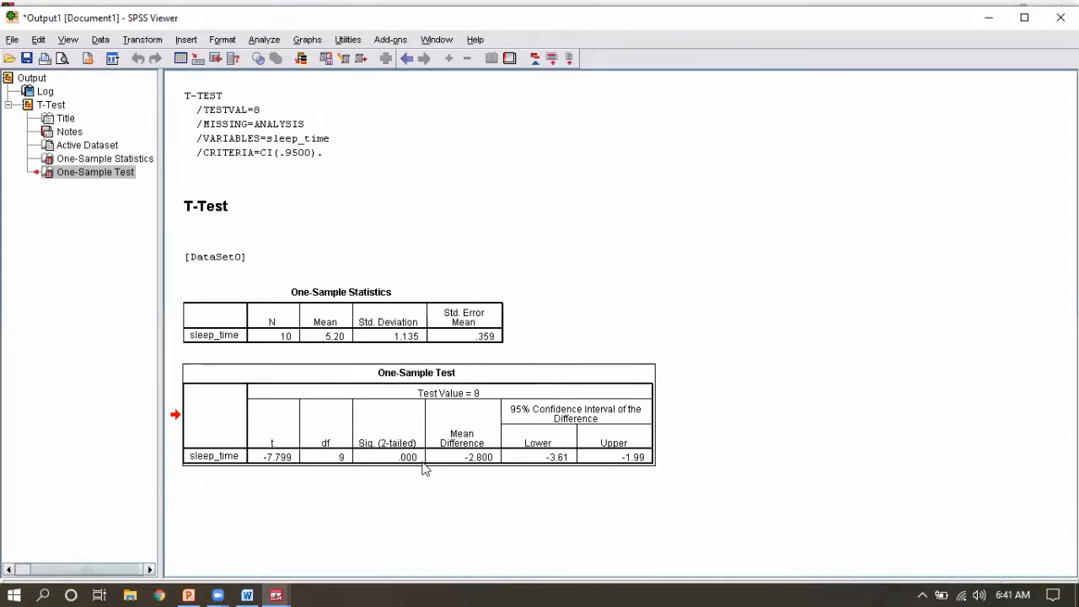
Switch to the Word document and review the written hypothesis-testing steps alongside the example slide.
left_click(192, 591)
left_click(192, 591)
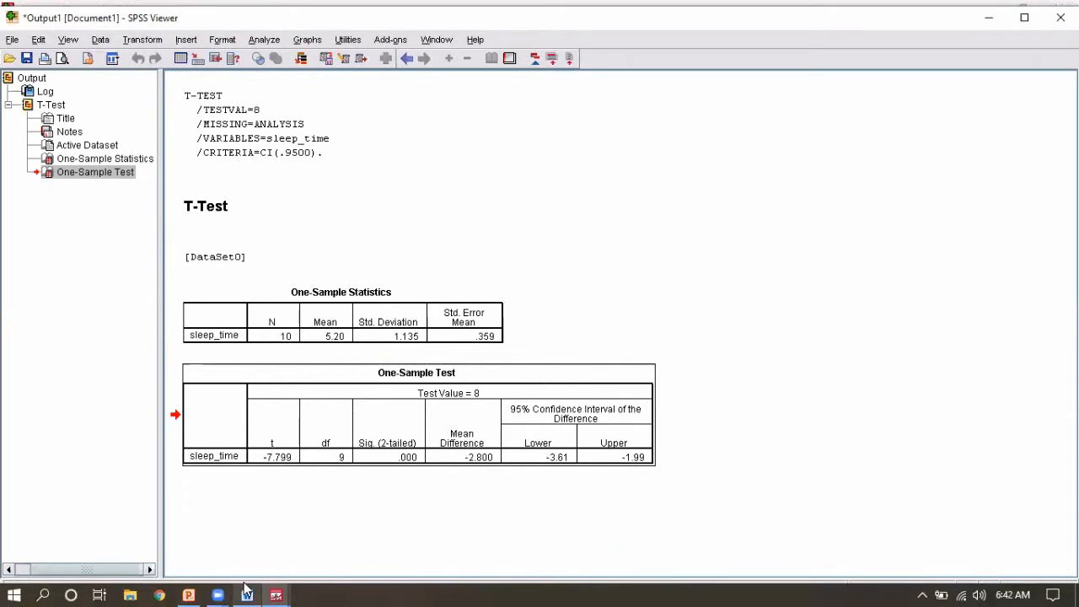
mouse_move(245, 588)
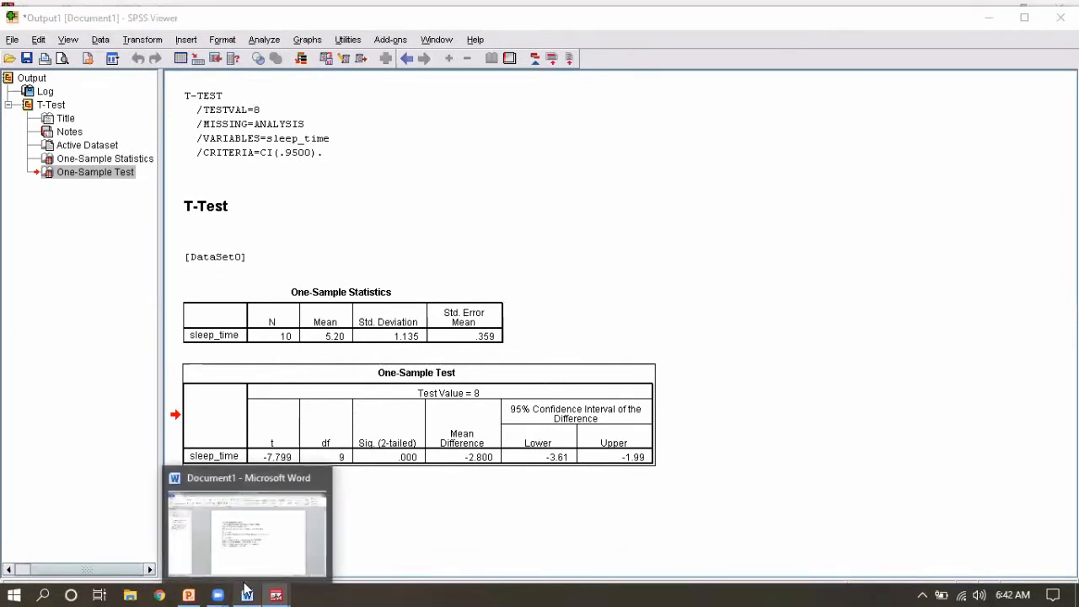
left_click(245, 592)
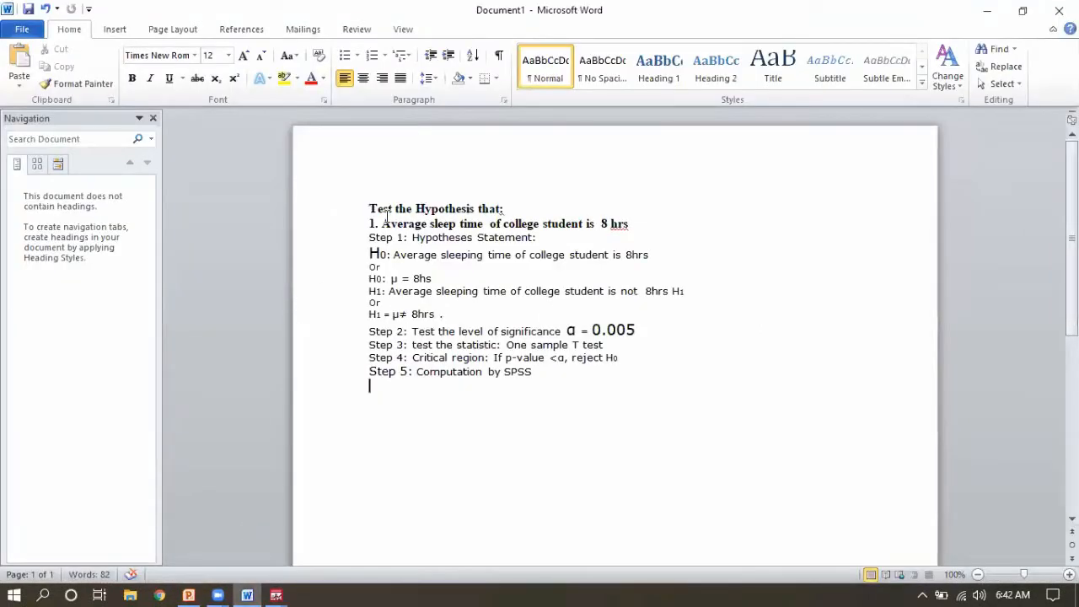
left_click(191, 593)
left_click(248, 594)
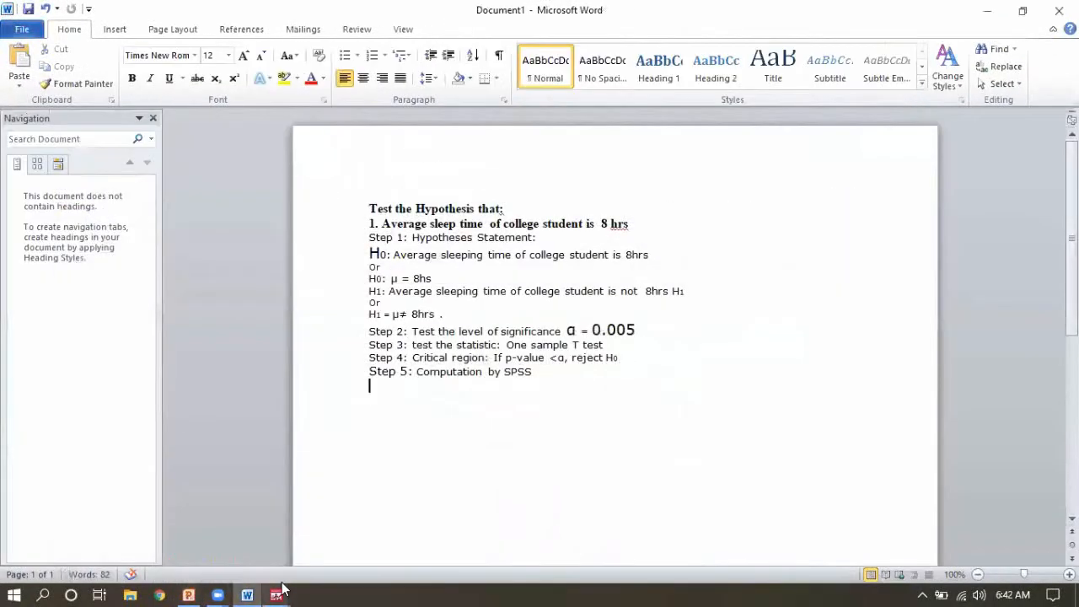
Check the two-tailed significance of sleep_time in the SPSS output and return to the hypothesis-testing steps in Word.
mouse_move(277, 595)
mouse_move(345, 548)
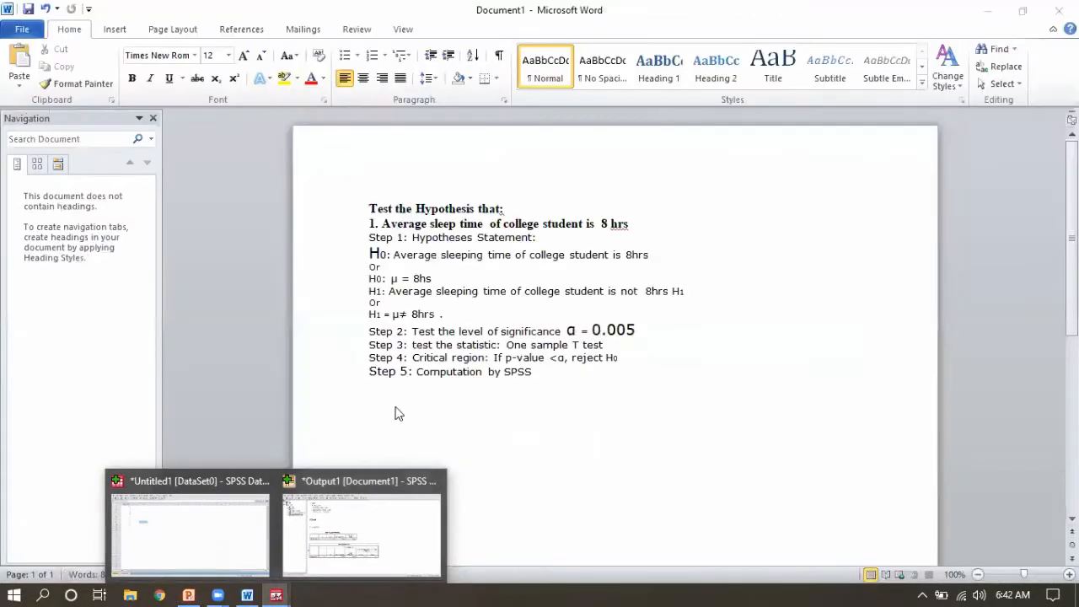
left_click(334, 533)
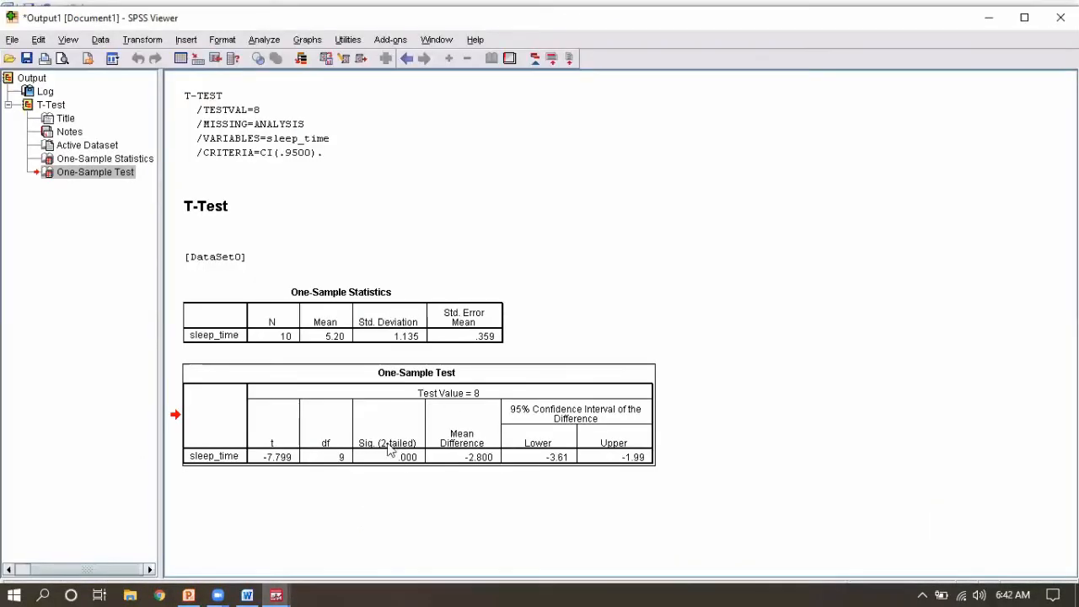
mouse_move(249, 595)
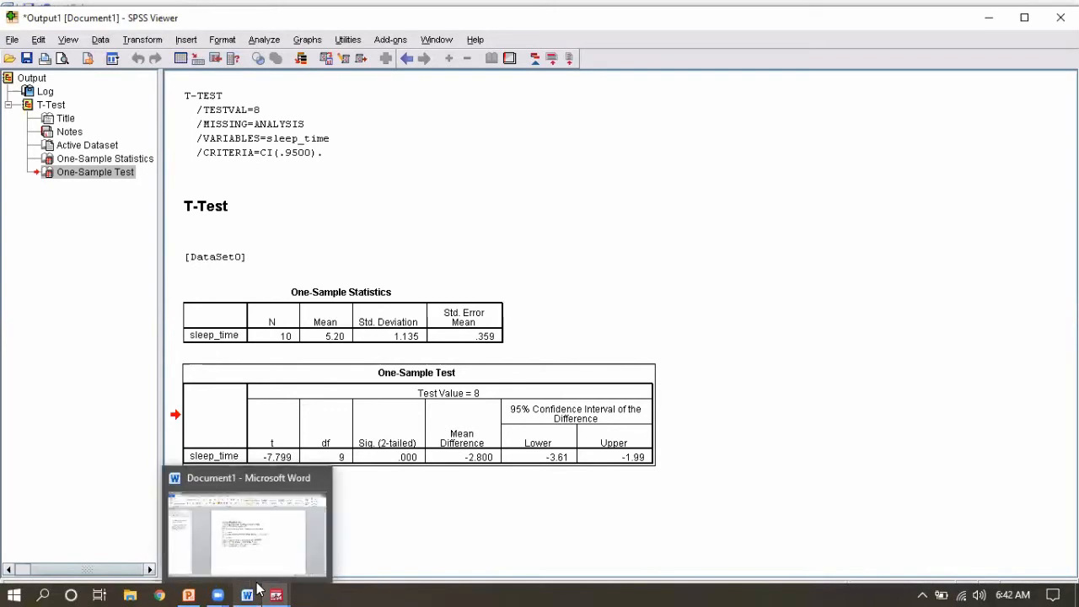
left_click(261, 559)
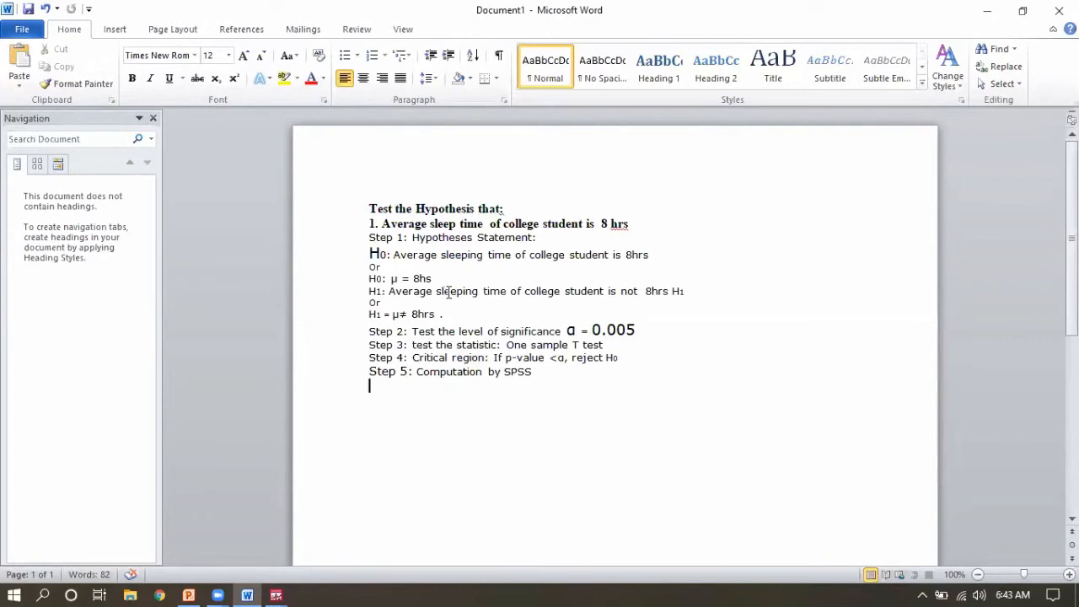
Below Step 5, begin the conclusion with the text "Con: we fail to reject H1 hypothesis and".
left_click(533, 373)
key("Return")
type("con")
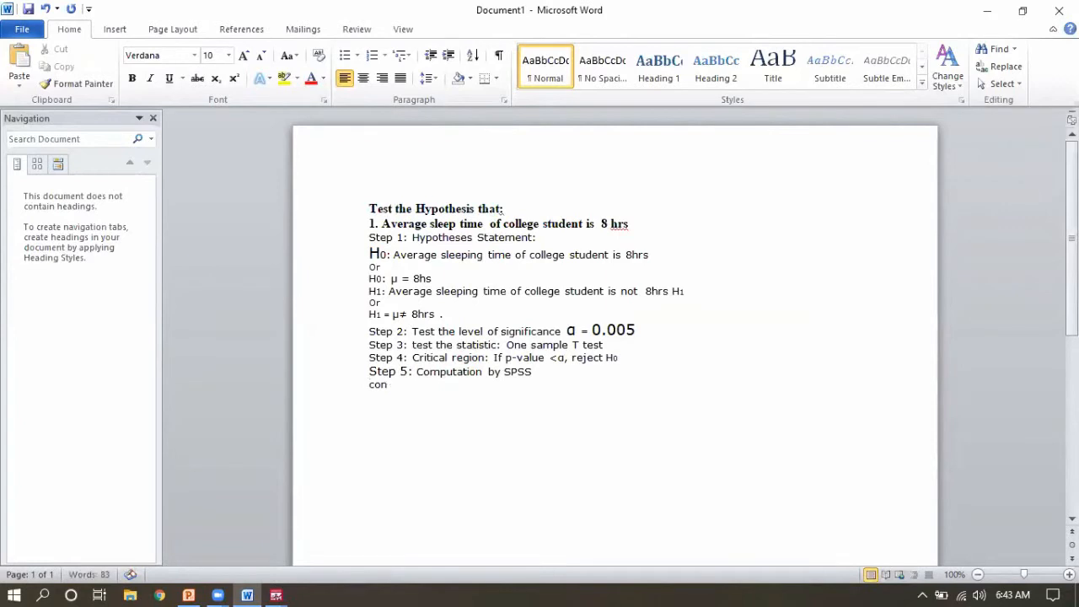
type(": we reject nu")
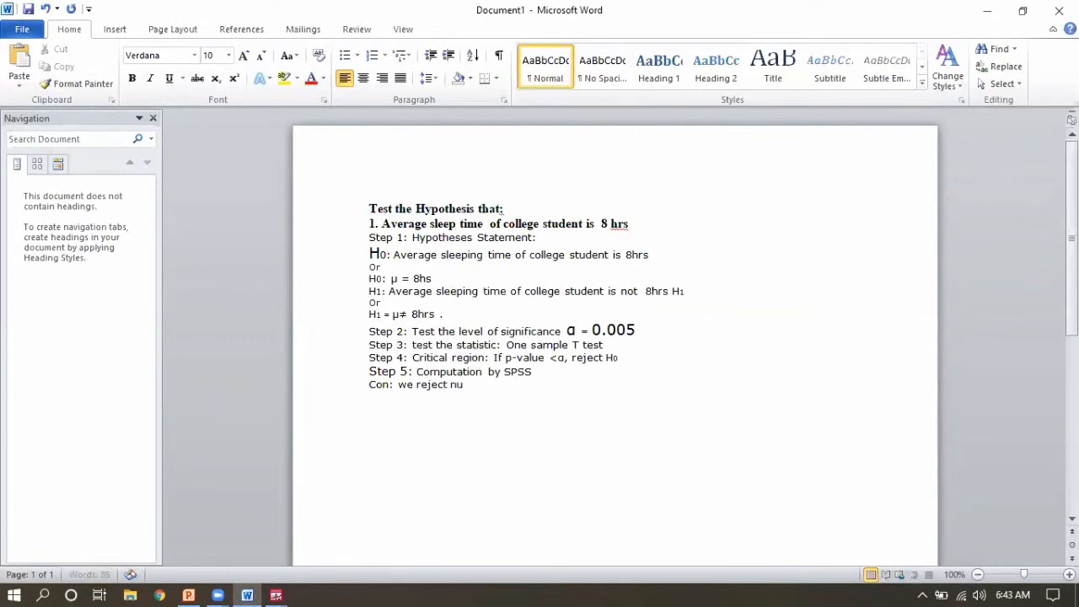
key("BackSpace")
key("BackSpace")
key("BackSpace")
key("BackSpace")
type("fai")
key("BackSpace")
type("fail to rejetc")
key("BackSpace")
key("BackSpace")
type("ct H")
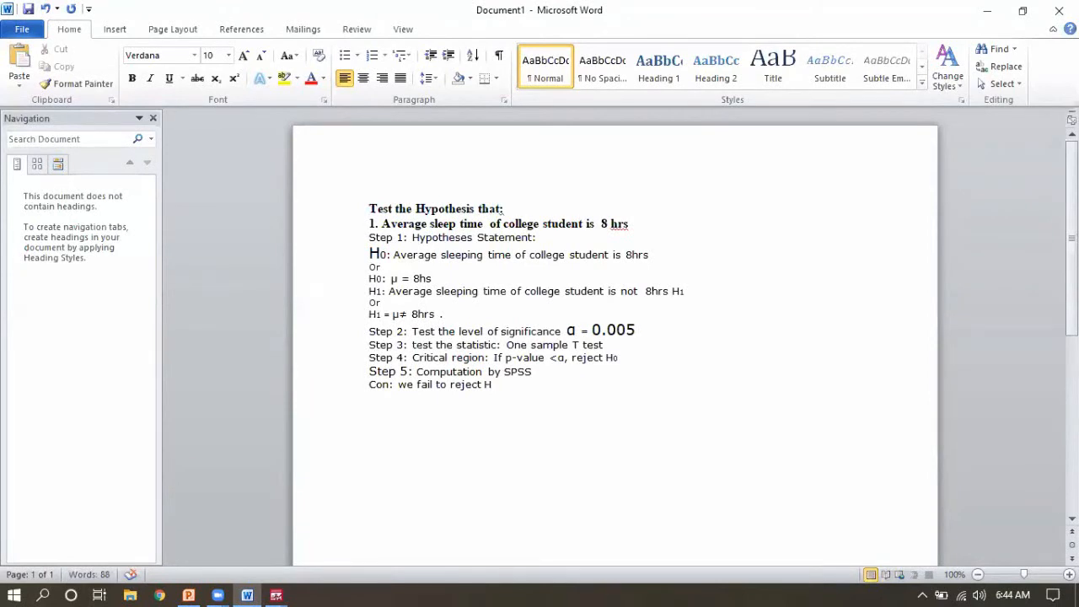
type("1 hypothesis and ")
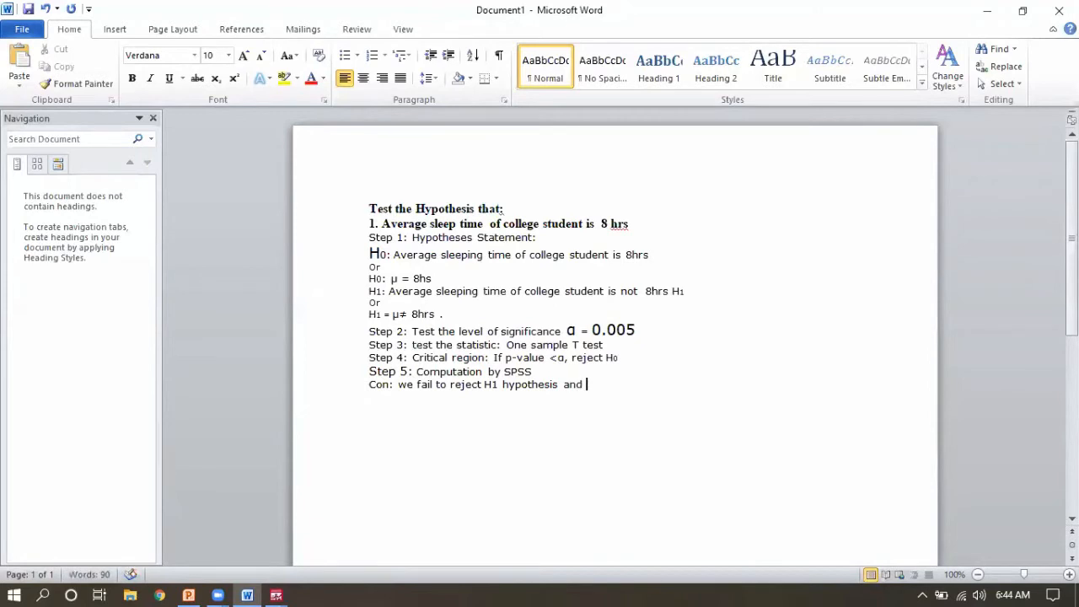
Complete the conclusion with "we conclude that average sleeping time college students are not *hrs".
type("we conclude that a")
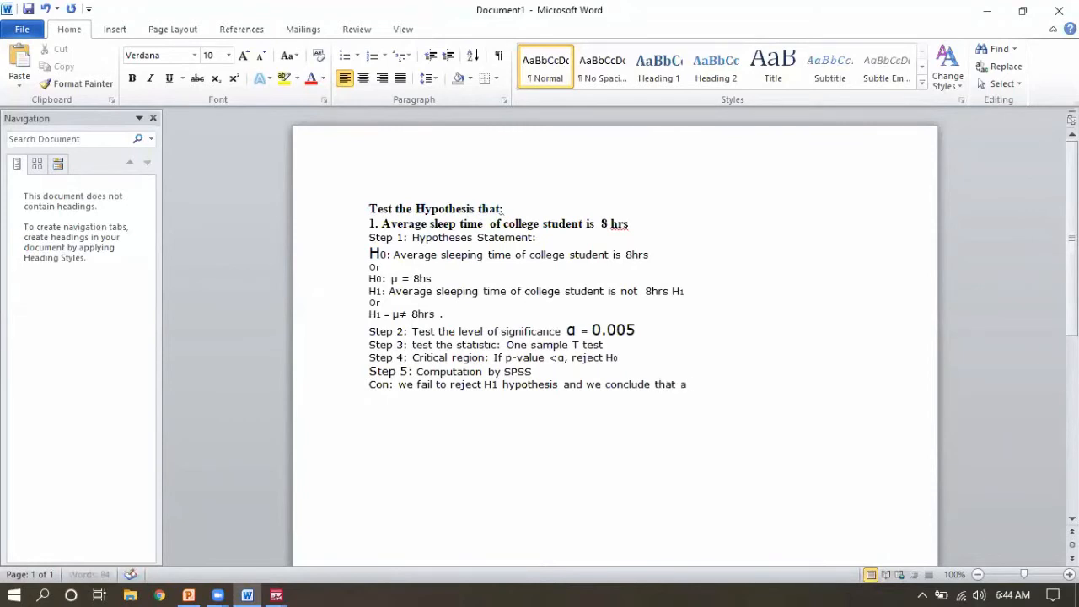
type("verage slp")
type("ping time col")
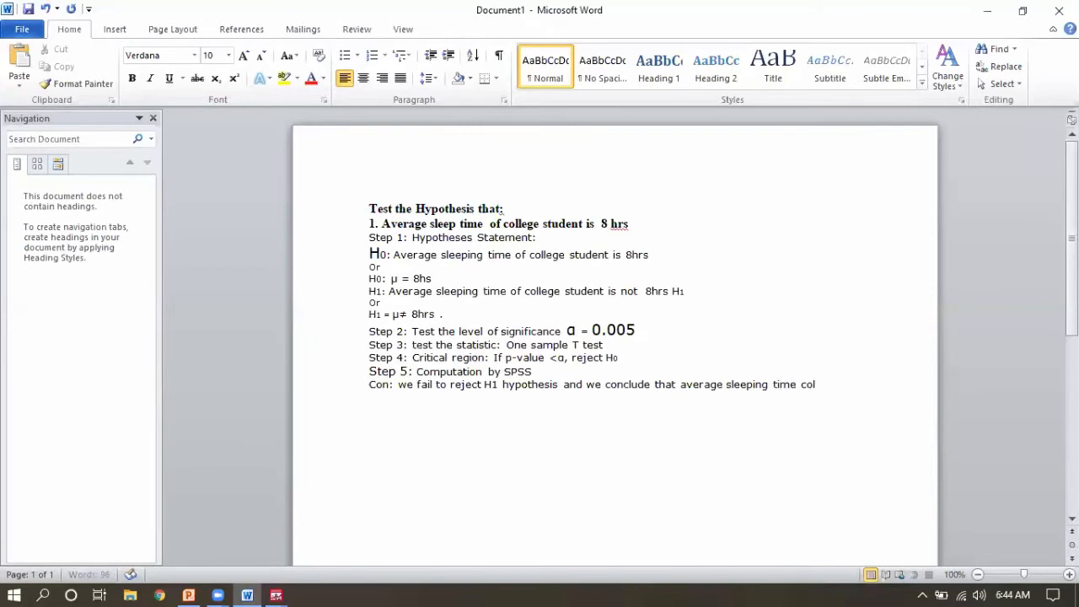
type("lege students are ")
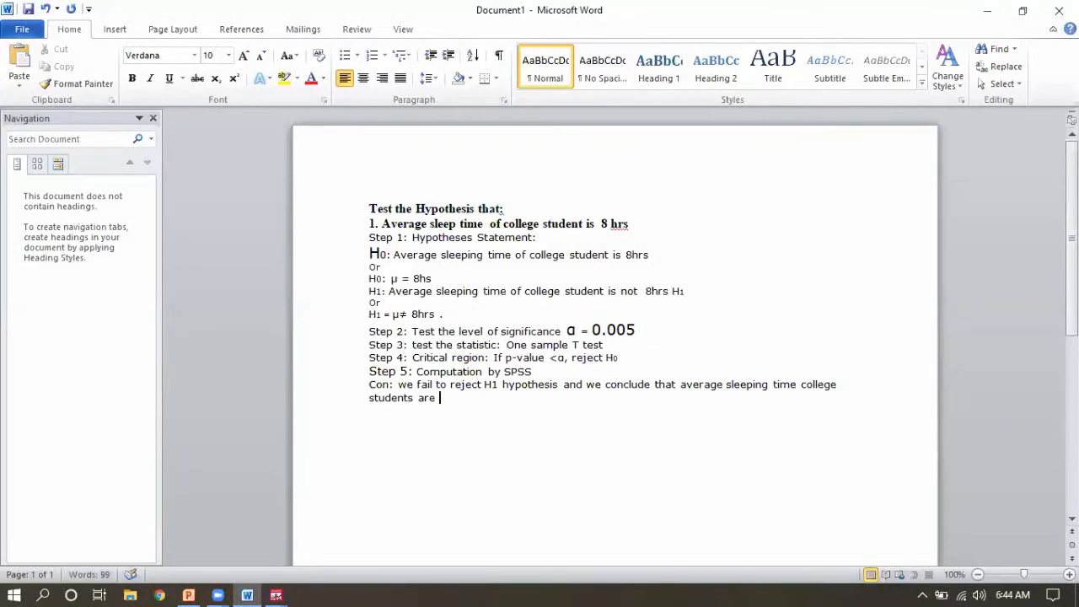
type("not *hrs")
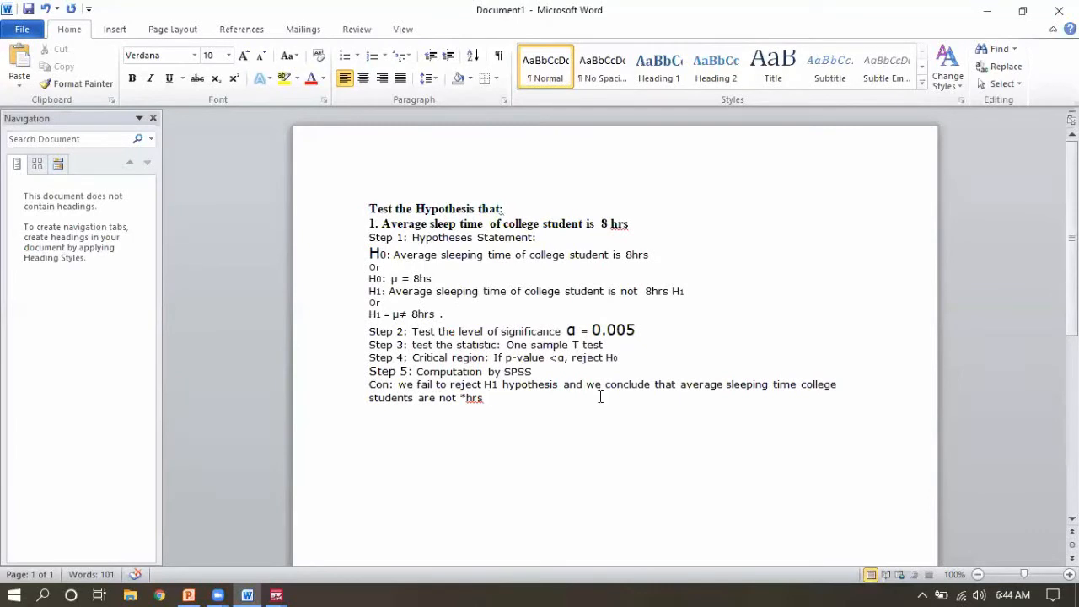
Review the ten students' sleep times on the PowerPoint example slide and in the SPSS Data Editor.
left_click(188, 595)
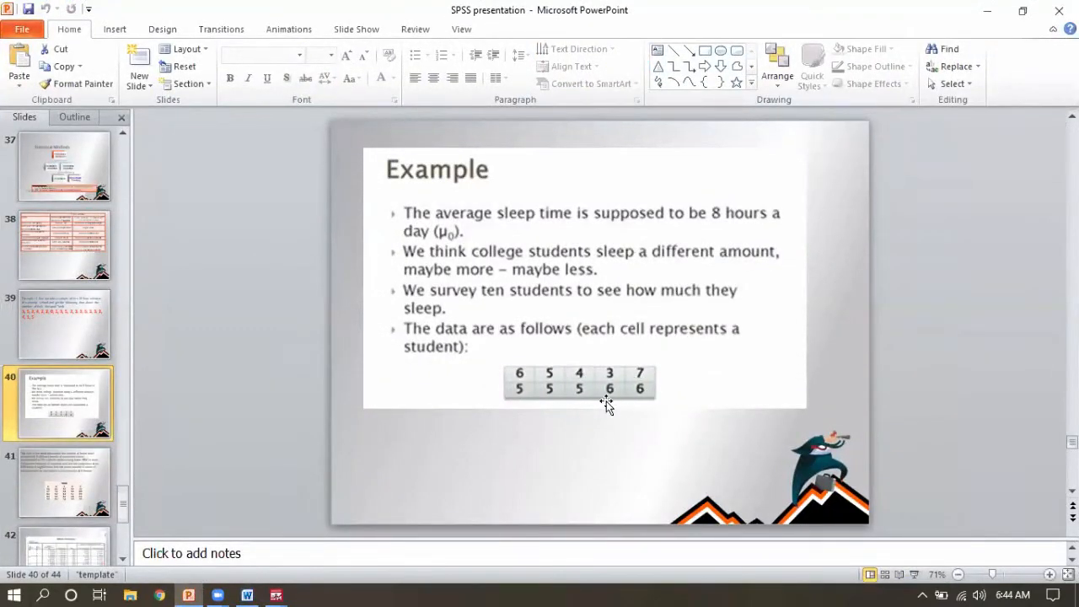
mouse_move(274, 596)
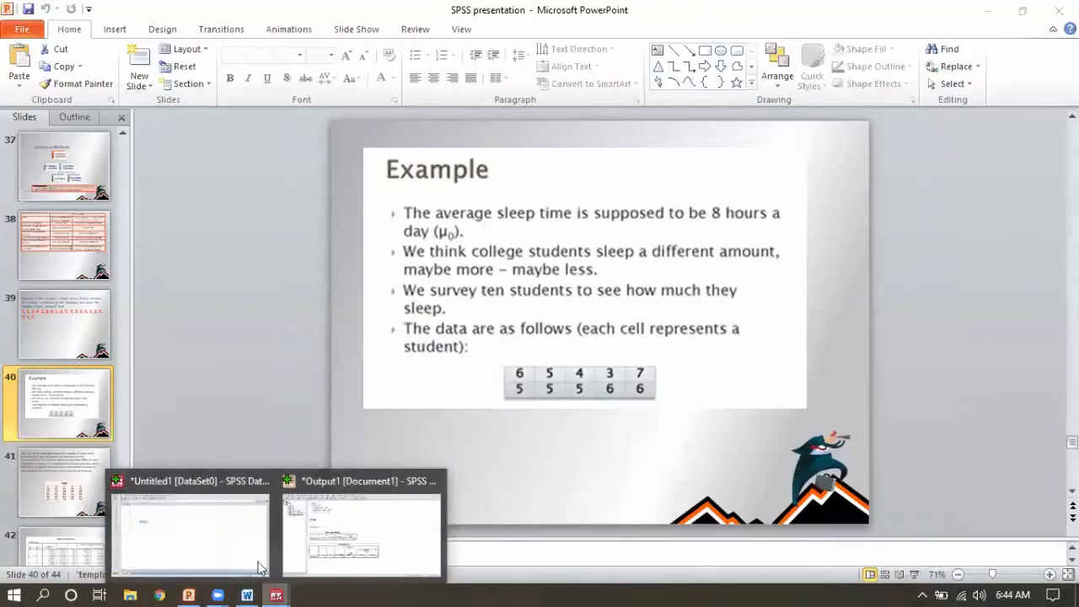
left_click(260, 569)
left_click(118, 108)
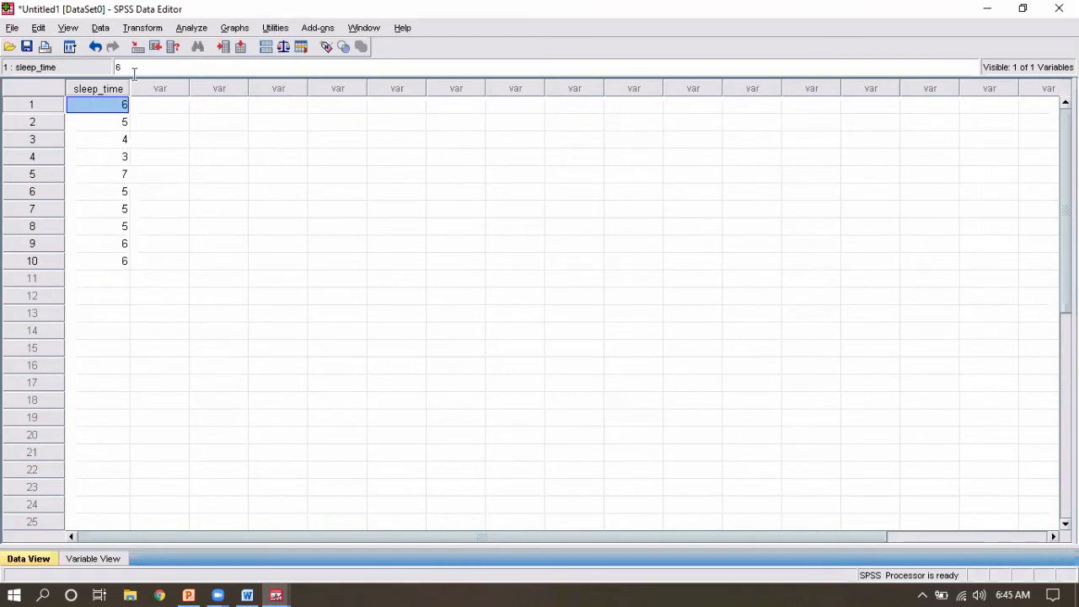
Reopen the One-Sample T Test, remove sleep_time from the test variables and assign it again.
left_click(191, 30)
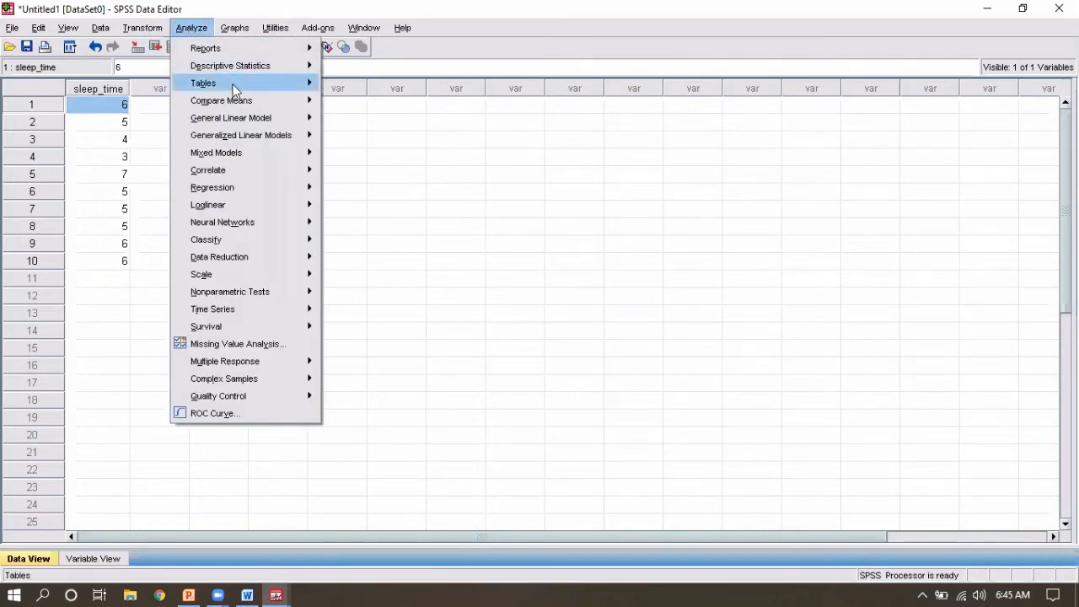
mouse_move(235, 102)
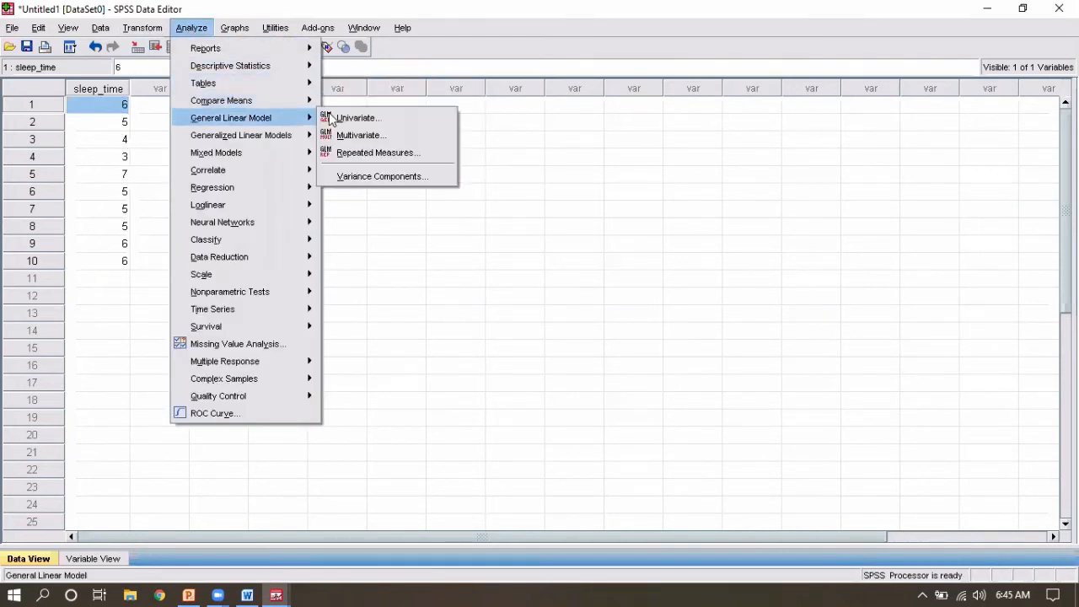
left_click(348, 119)
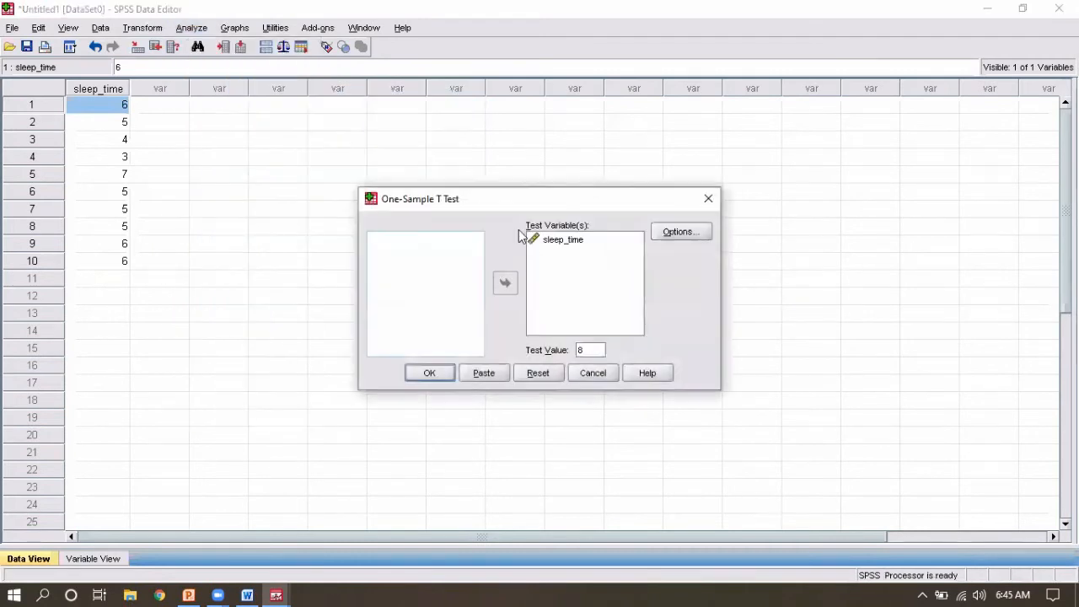
left_click(552, 243)
left_click(505, 286)
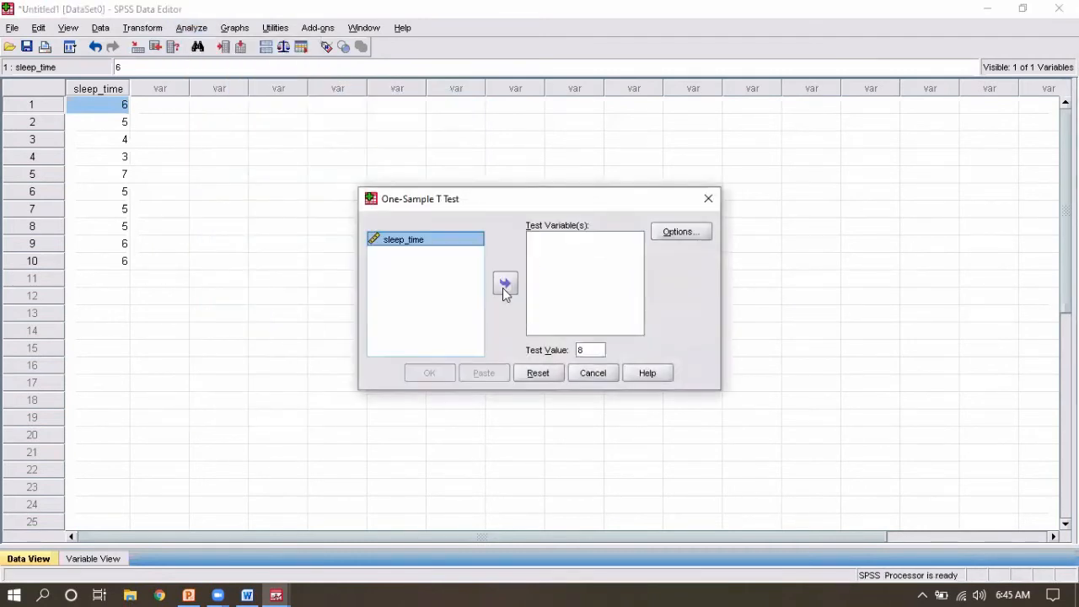
left_click(505, 283)
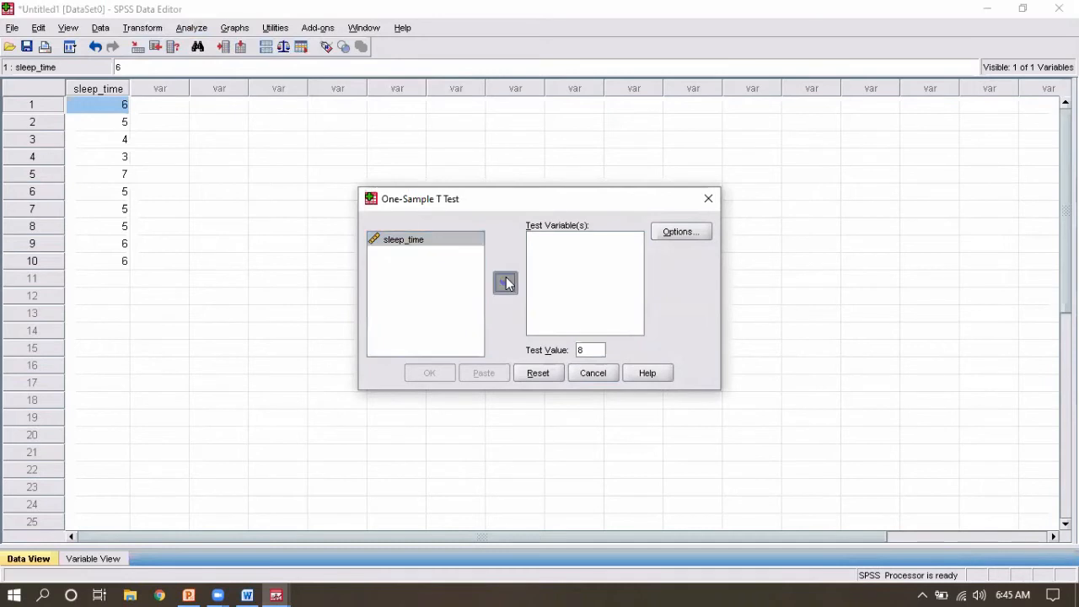
Re-enter 8 as the test value, run the t-test again and bring the new output tables into view.
left_click(582, 349)
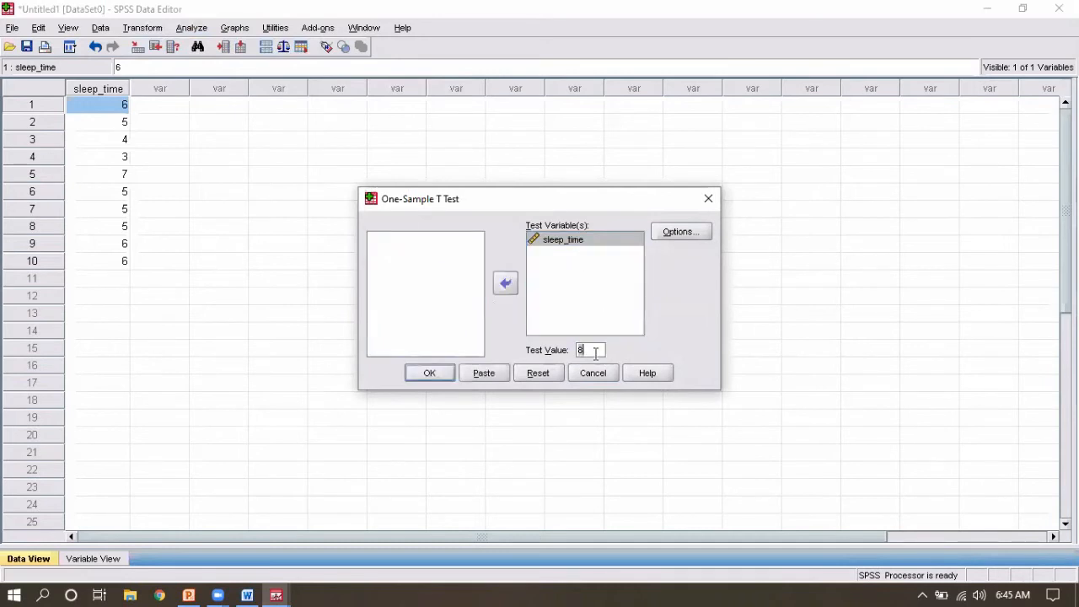
double_click(588, 349)
key("BackSpace")
type("1")
key("BackSpace")
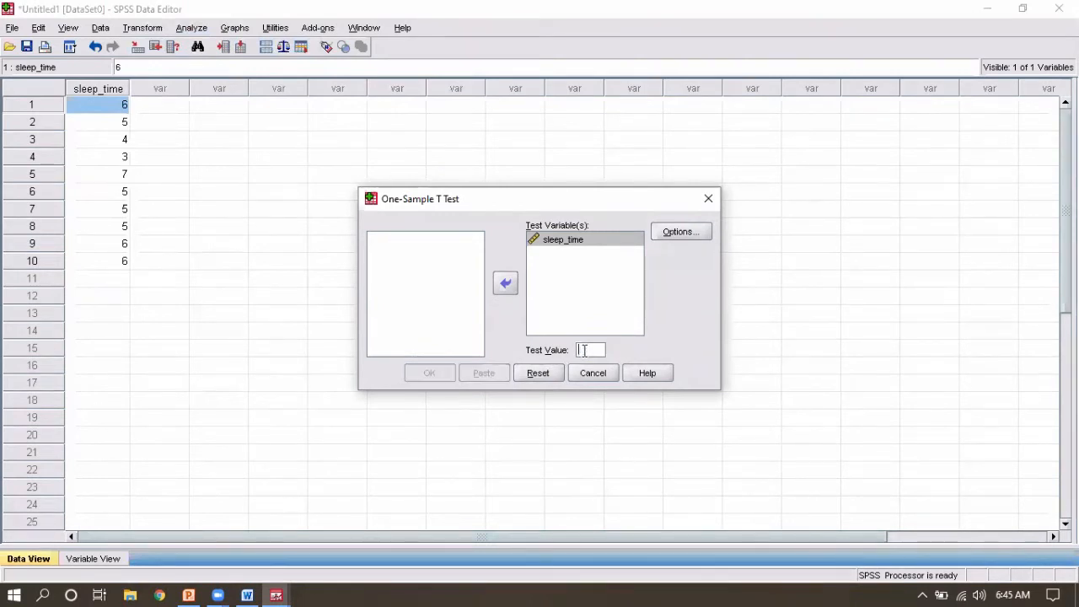
type("8")
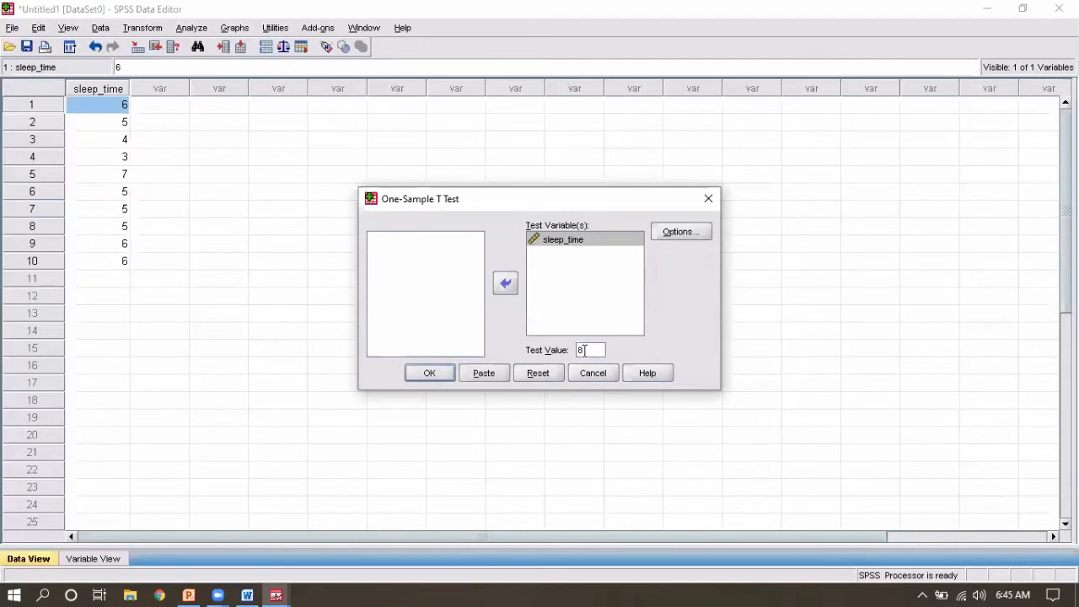
left_click(450, 374)
right_click(488, 368)
left_click(743, 346)
right_click(743, 341)
left_click(680, 280)
scroll(679, 280, "down", 5)
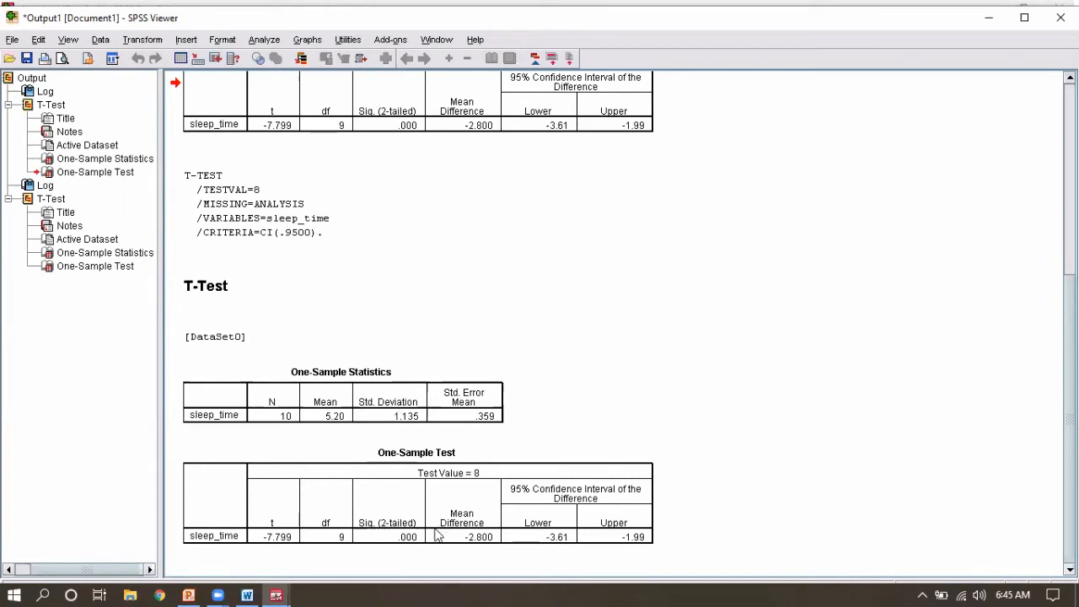
Switch to the Word document, review the written conclusion and minimize the document window.
left_click(247, 596)
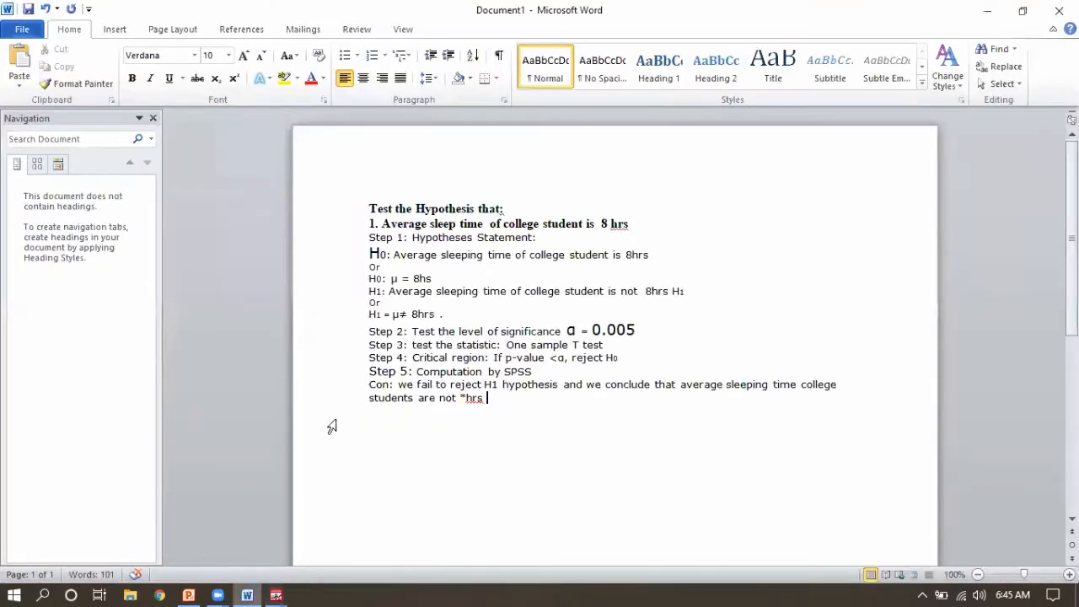
left_click(504, 406)
left_click(497, 400)
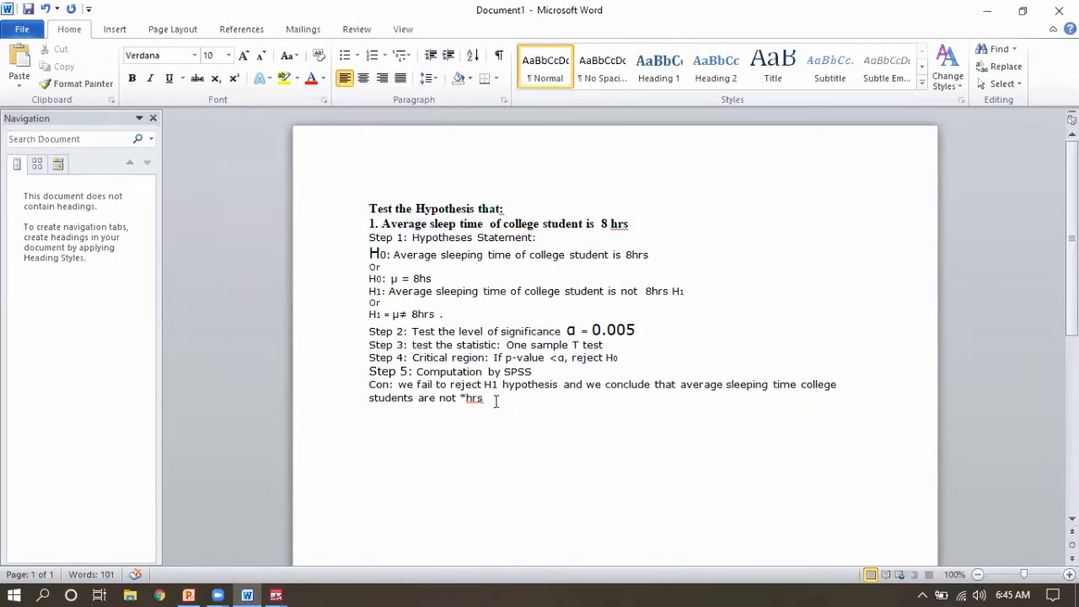
left_click(986, 13)
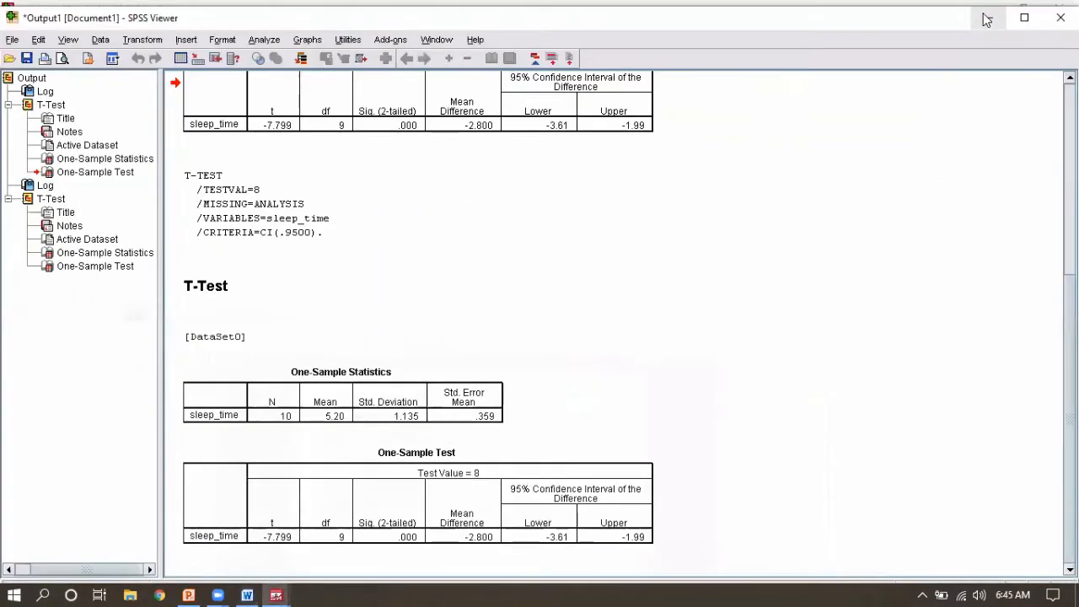